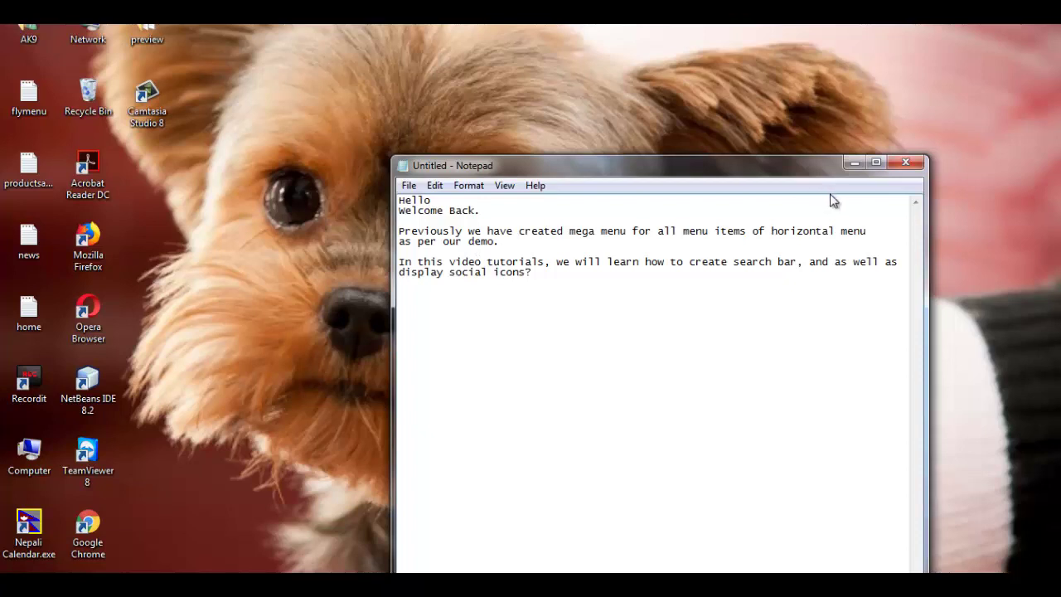
# - Add the line "lets start..." after a blank line below the tutorial introduction note
pyautogui.press('Return')
pyautogui.press('Return')
pyautogui.write('lets s')
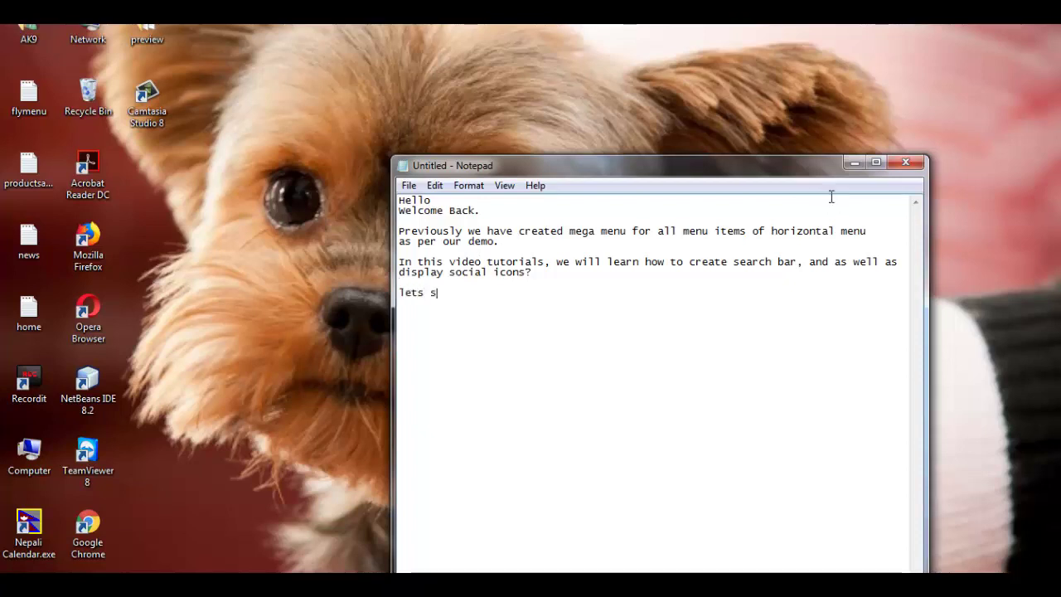
pyautogui.write('tart:')
pyautogui.press('BackSpace')
pyautogui.write('...')
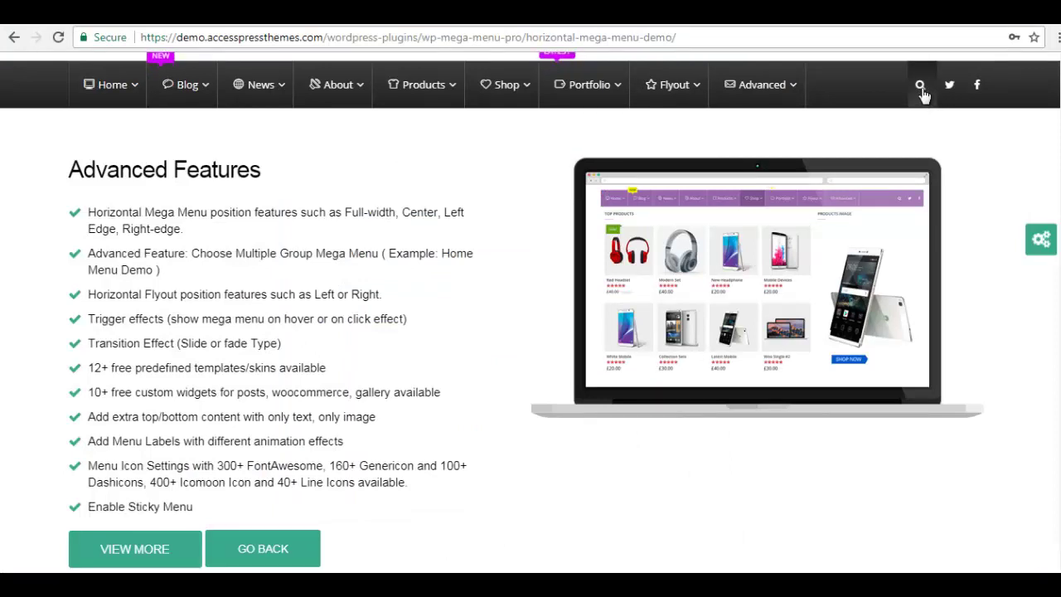
# - Try out the search icon in the demo site's horizontal menu
pyautogui.click(921, 93)
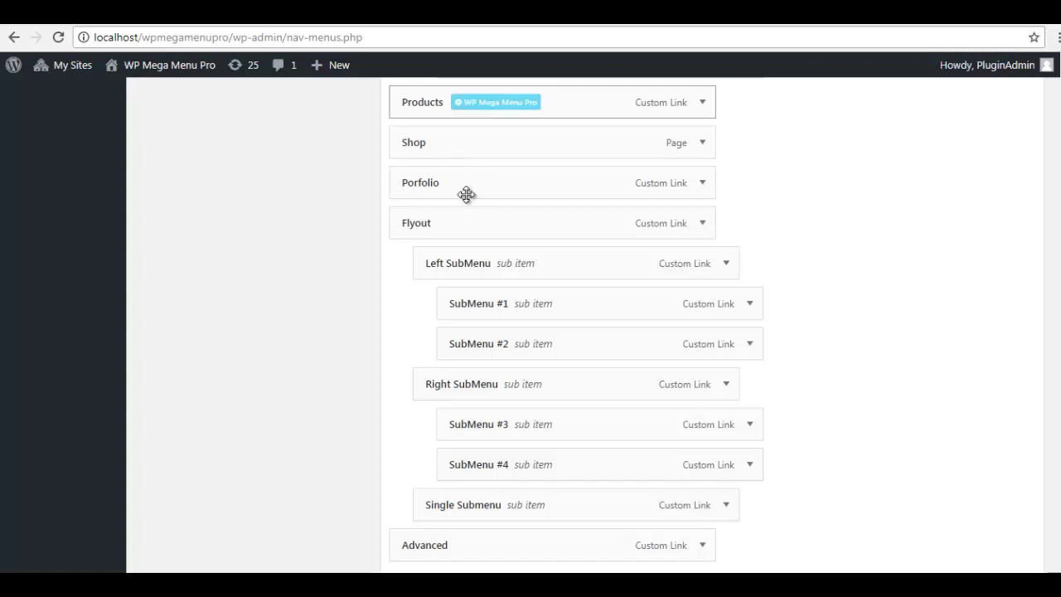
# - Add a custom link with the text Search and the URL # to the WordPress menu
pyautogui.scroll(10, 402, 237)
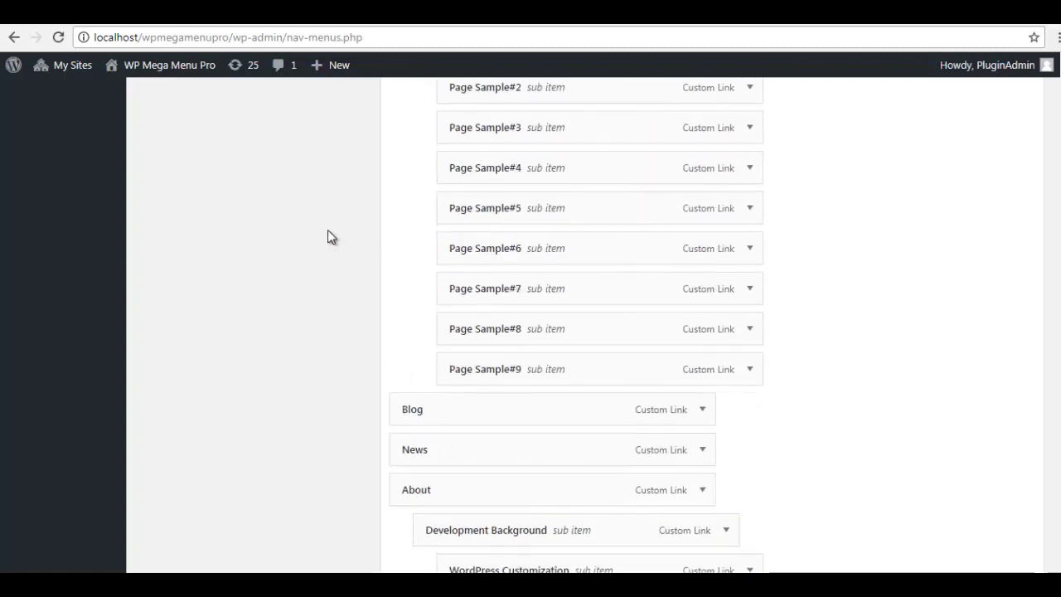
pyautogui.scroll(10, 330, 237)
pyautogui.scroll(-3, 242, 427)
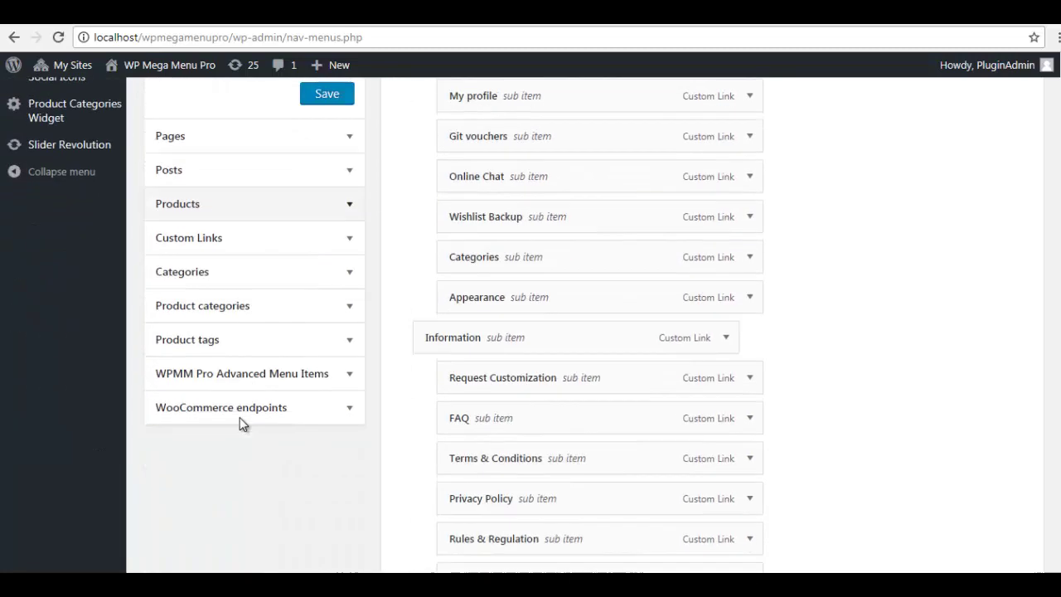
pyautogui.click(245, 220)
pyautogui.scroll(2, 305, 308)
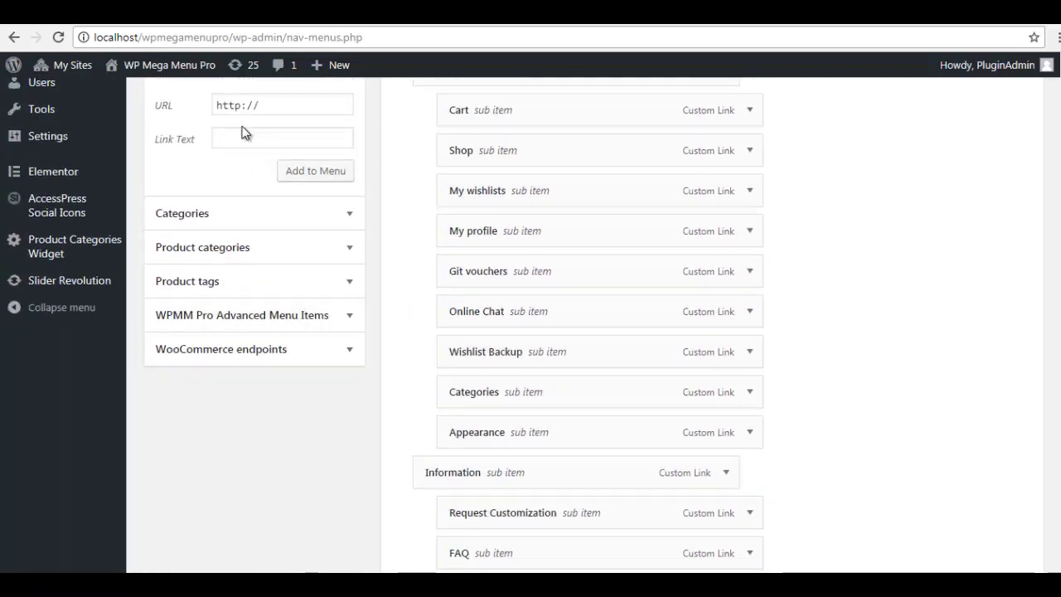
pyautogui.click(242, 139)
pyautogui.scroll(1, 407, 284)
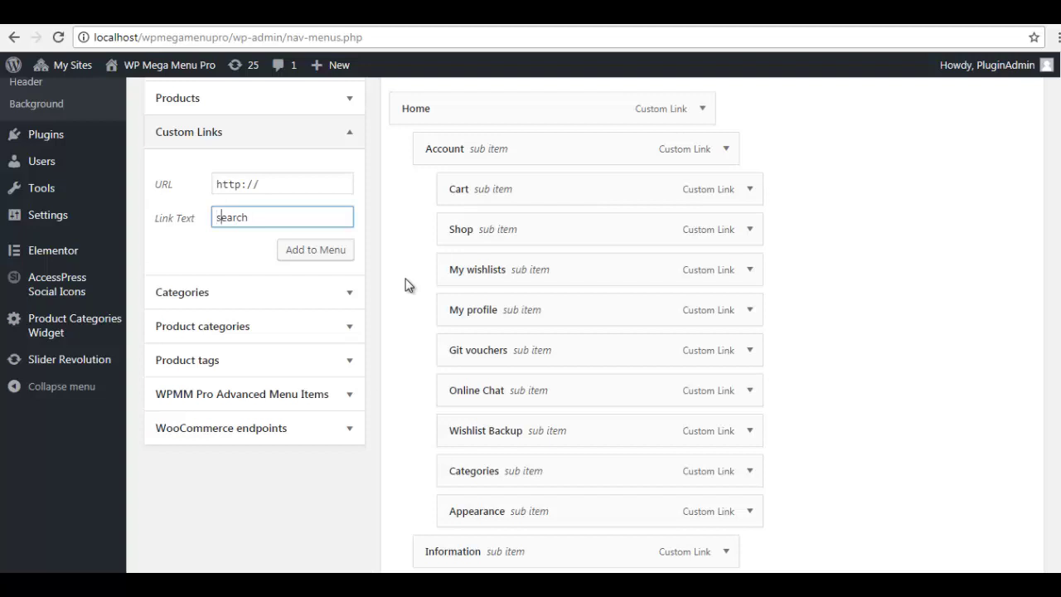
pyautogui.press('Home')
pyautogui.press('Delete')
pyautogui.write('S')
pyautogui.click(183, 185)
pyautogui.write('#')
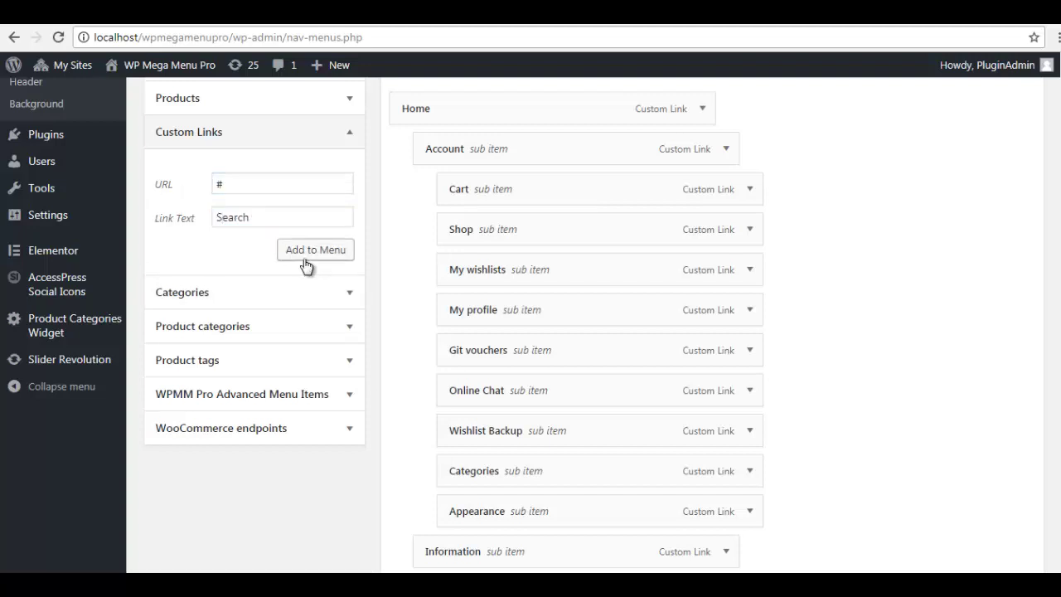
pyautogui.click(305, 250)
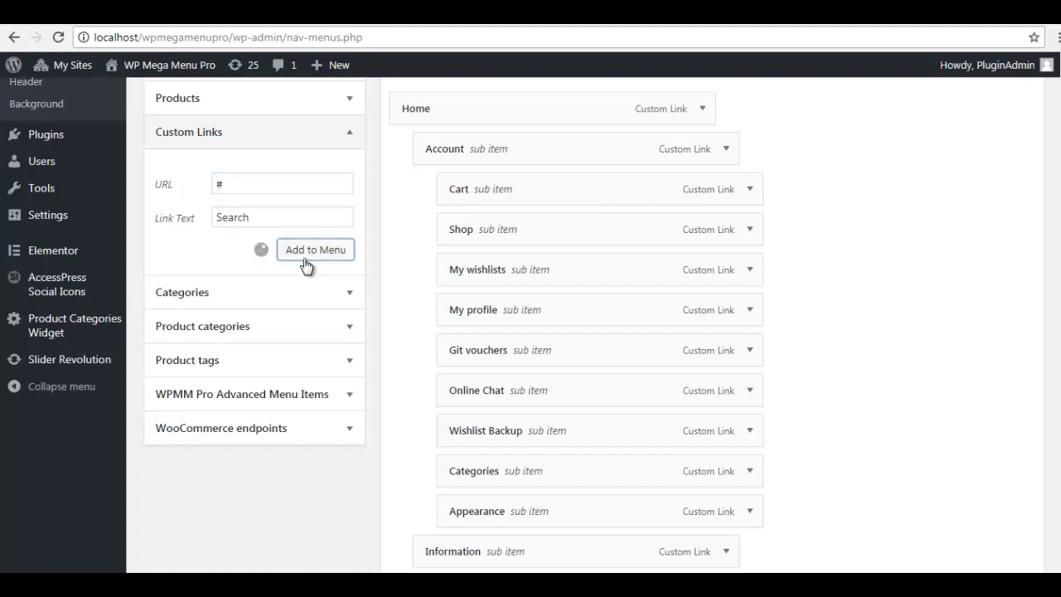
pyautogui.click(279, 220)
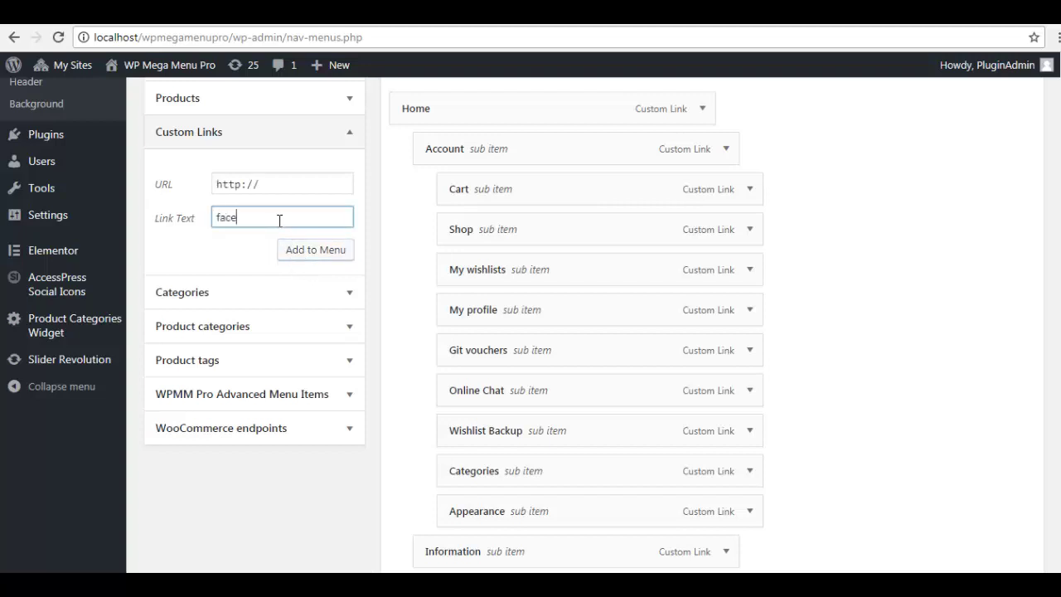
pyautogui.write('facebook')
pyautogui.click(166, 184)
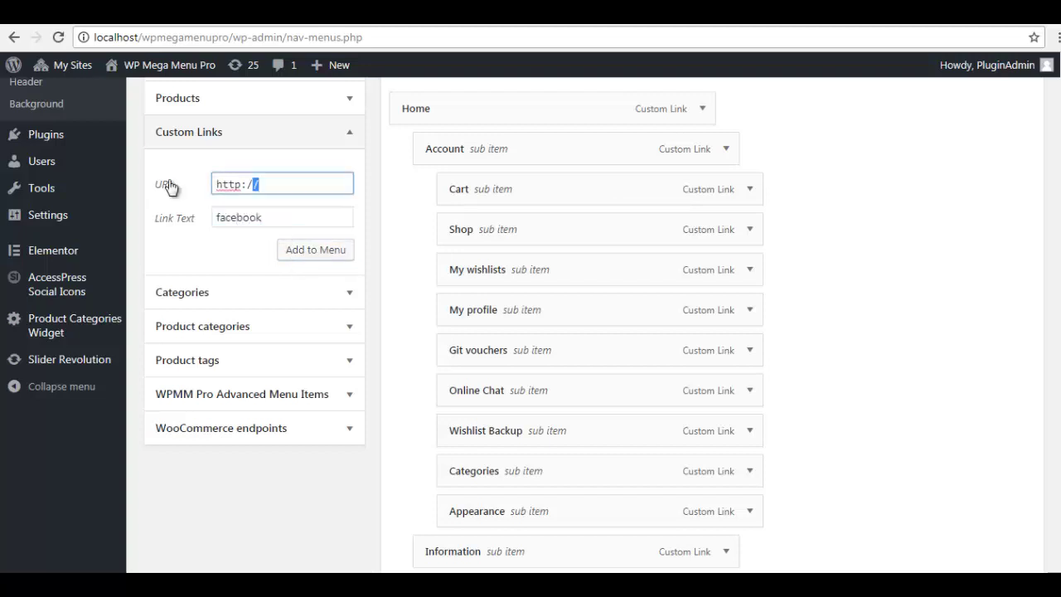
pyautogui.click(276, 183)
pyautogui.write('www.facebook.co')
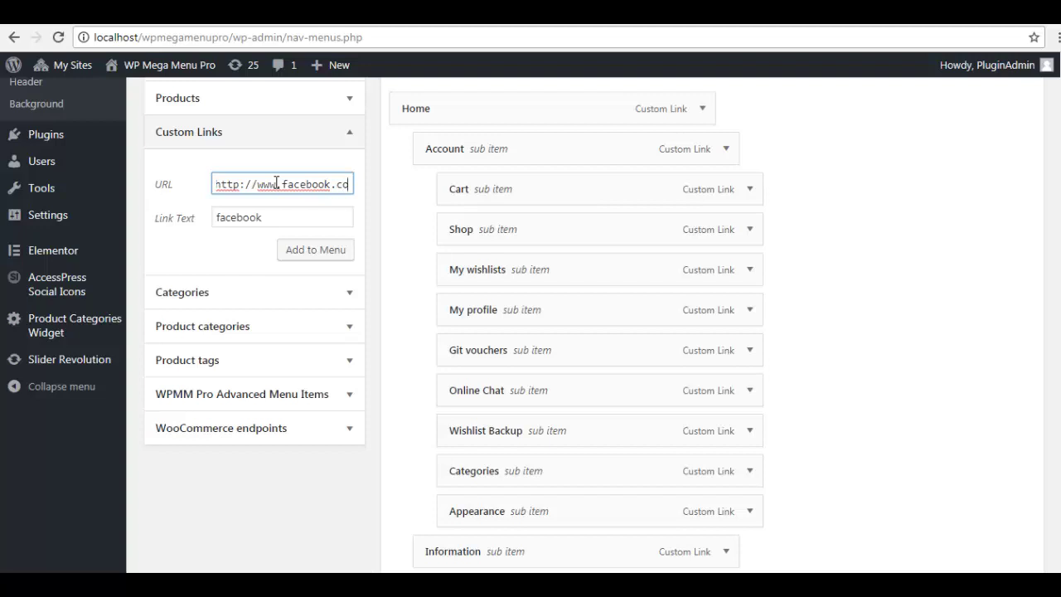
pyautogui.write('m')
pyautogui.click(311, 251)
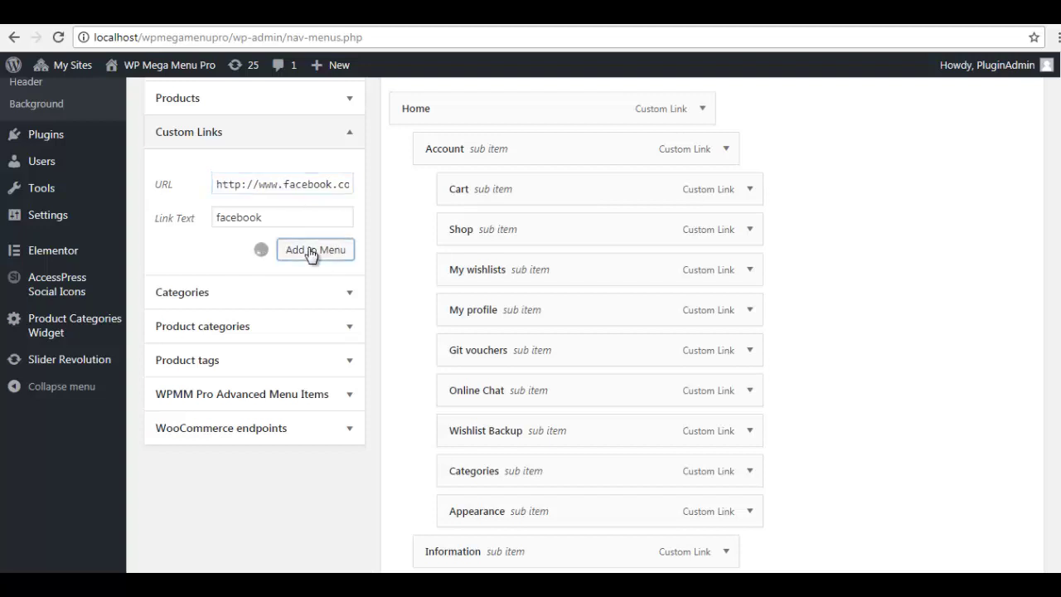
pyautogui.click(277, 222)
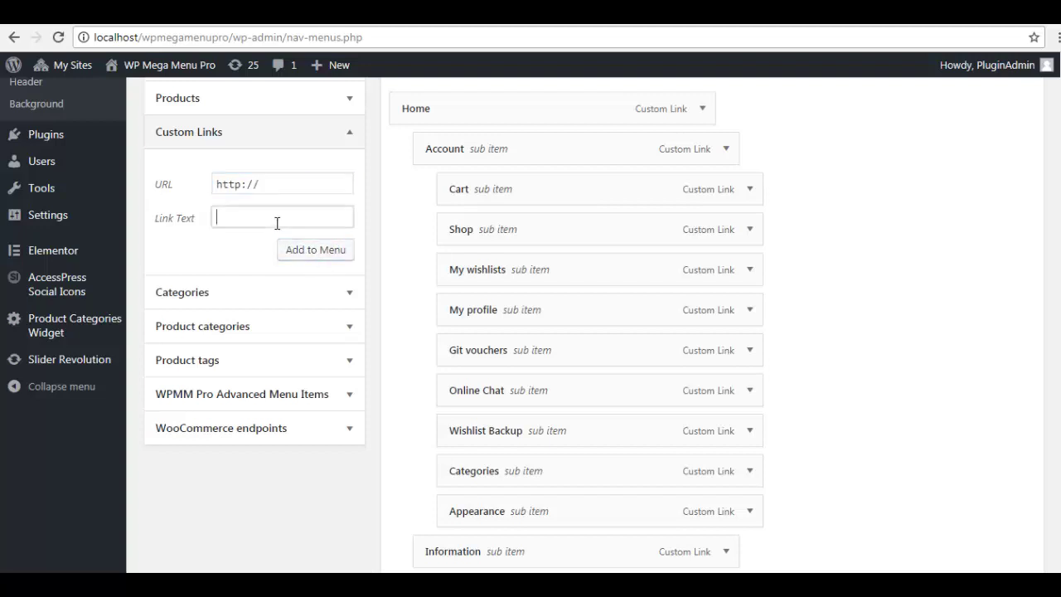
pyautogui.write('twitter')
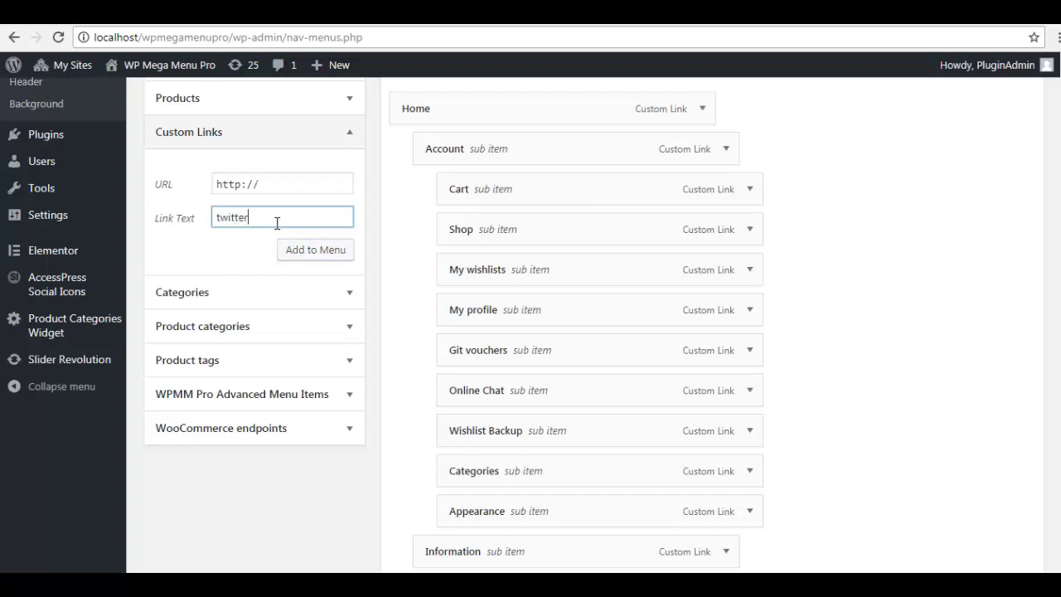
pyautogui.click(293, 187)
pyautogui.write('www.tw')
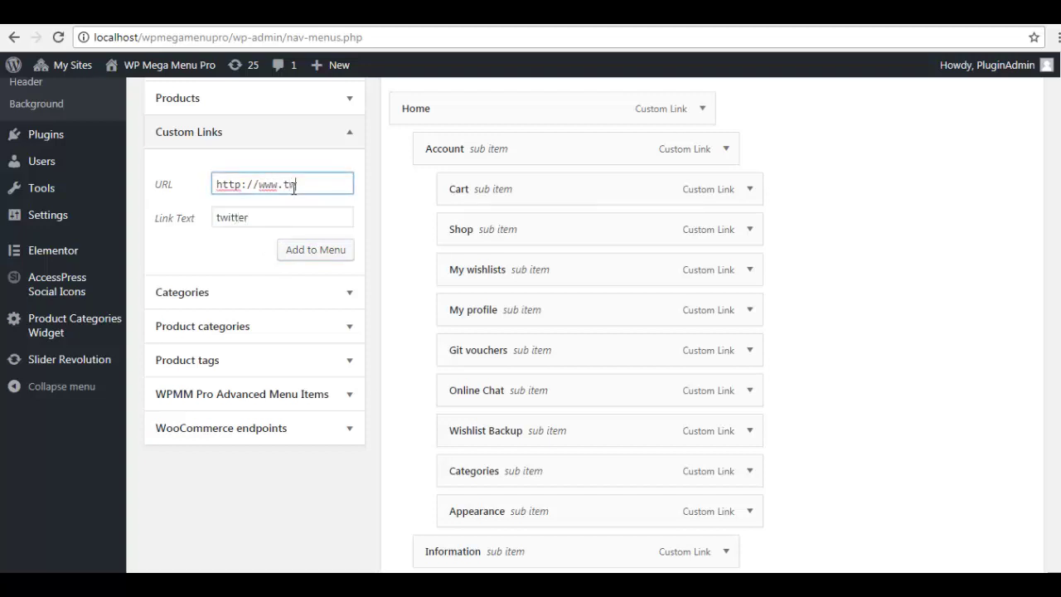
pyautogui.write('itter.com')
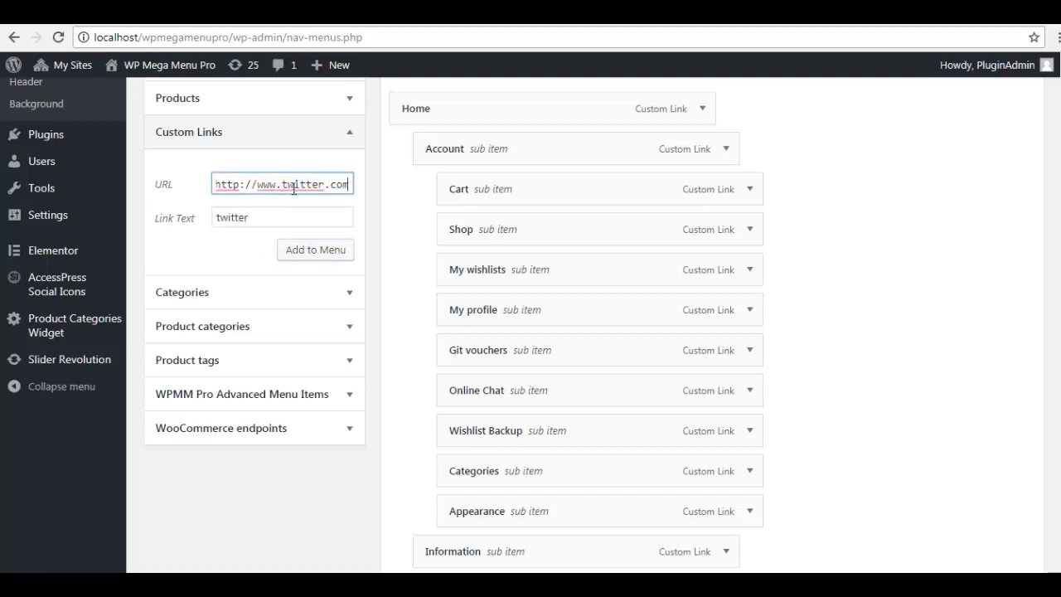
pyautogui.click(322, 259)
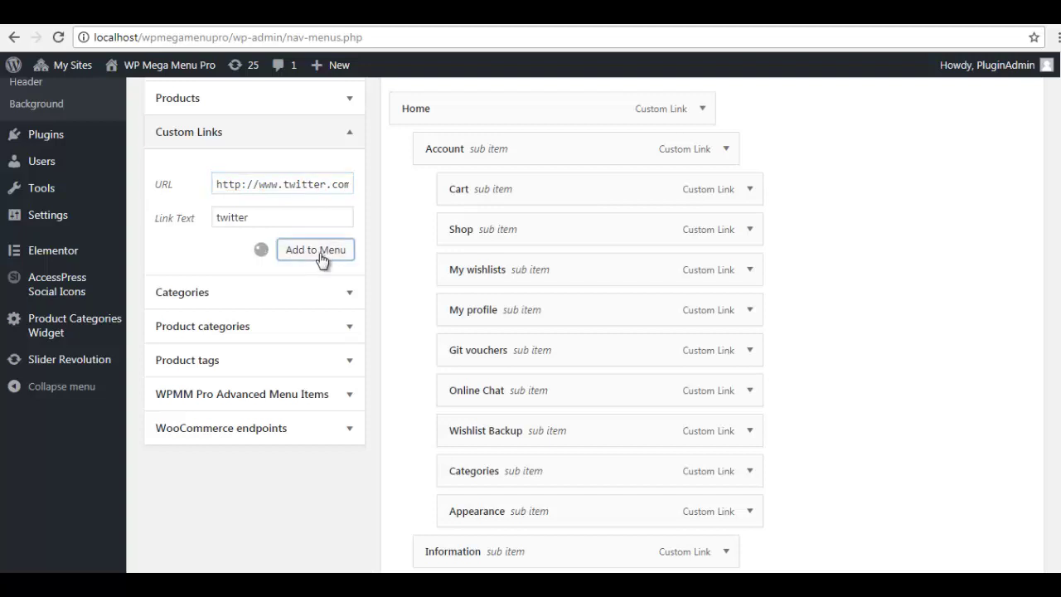
# - Save the menu and reload the horizontal demo page to check its menu bar
pyautogui.scroll(-10, 983, 402)
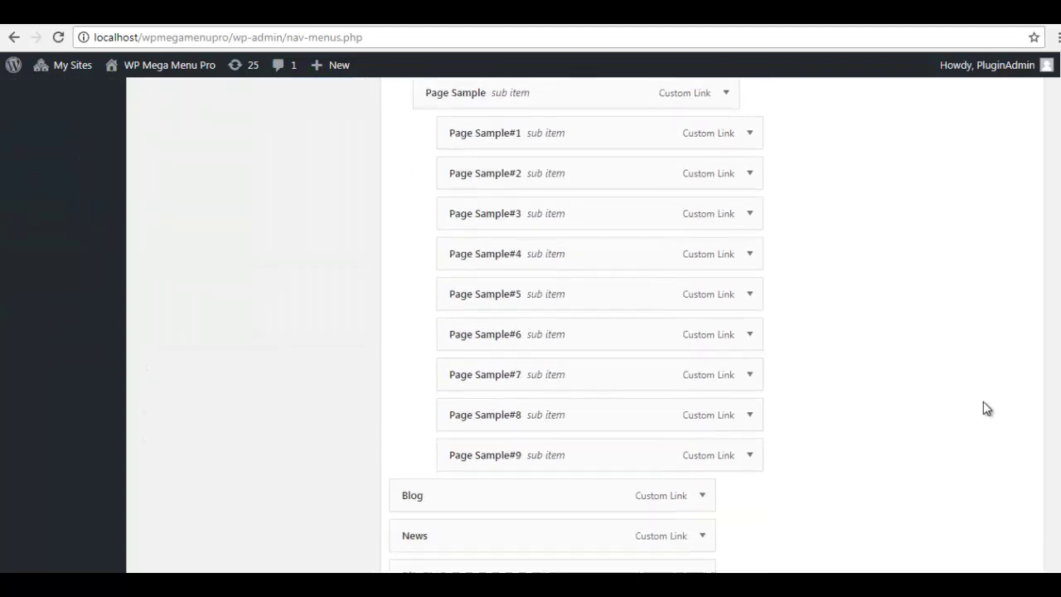
pyautogui.scroll(-15, 981, 412)
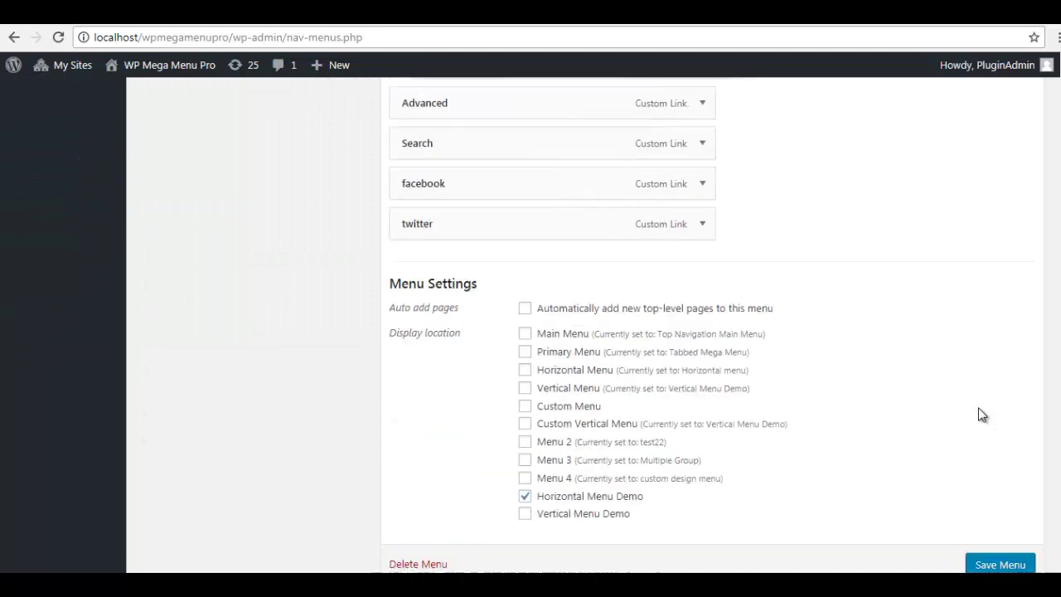
pyautogui.click(995, 538)
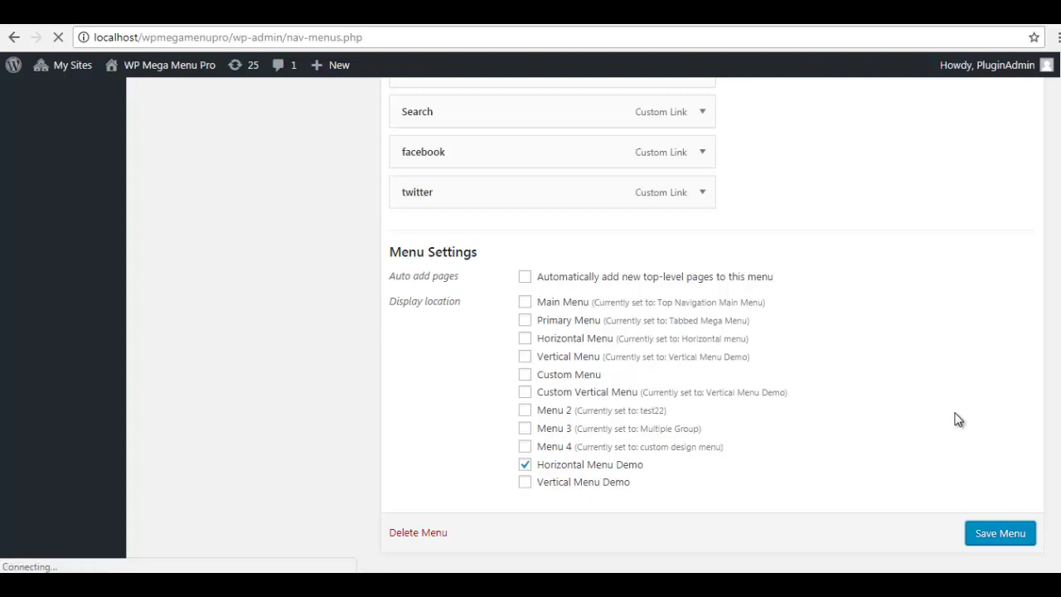
pyautogui.hotkey('ctrl', 'Tab')
pyautogui.press('F5')
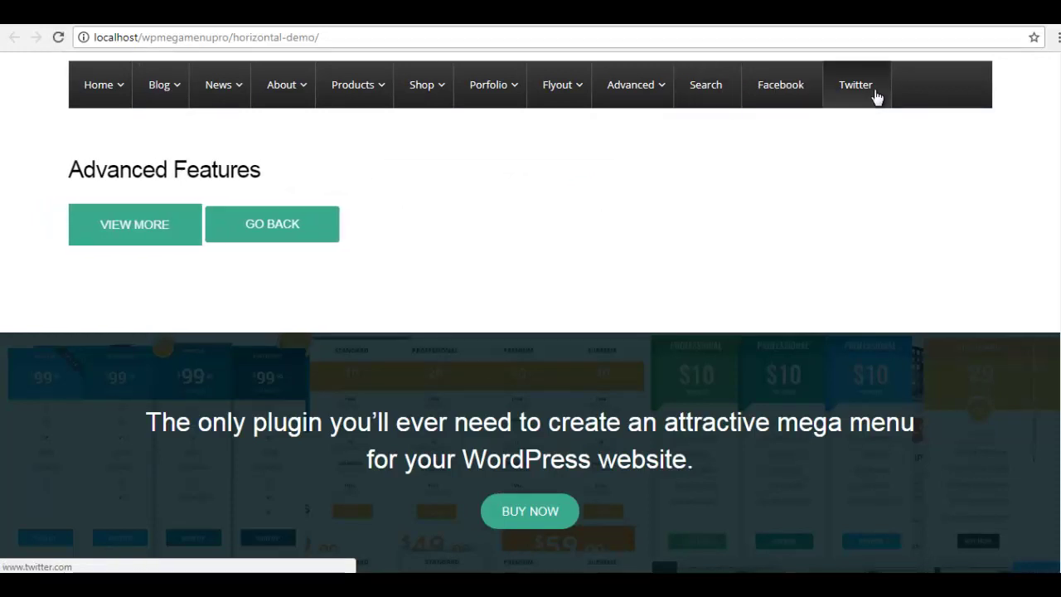
# - In the Search item's WP Mega Menu Pro general settings, enable Disable Menu Title and Show Menu Icon
pyautogui.hotkey('ctrl', 'Tab')
pyautogui.click(474, 269)
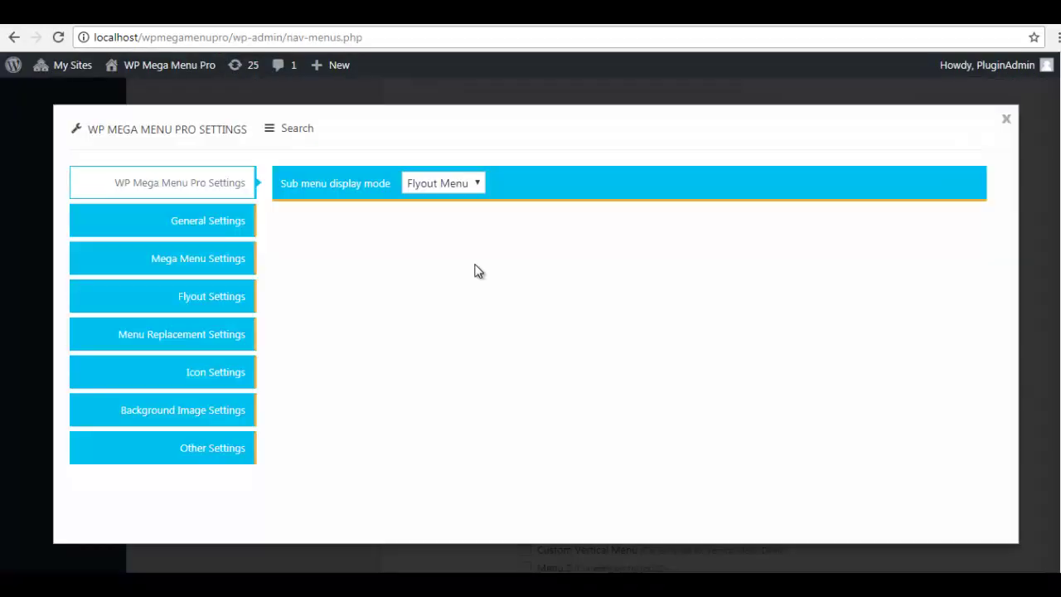
pyautogui.click(201, 229)
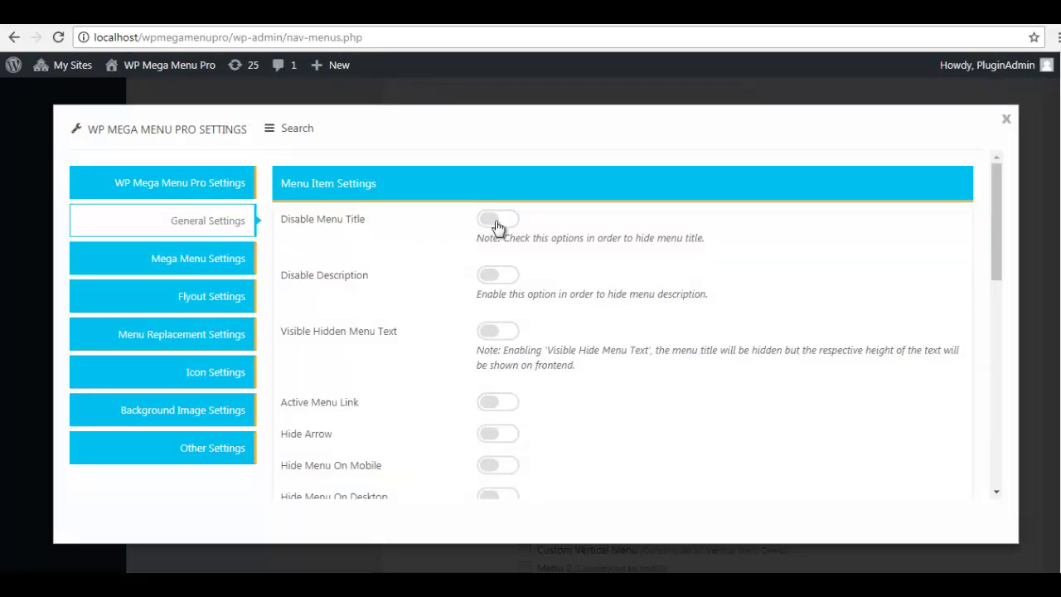
pyautogui.click(496, 223)
pyautogui.scroll(-2, 500, 241)
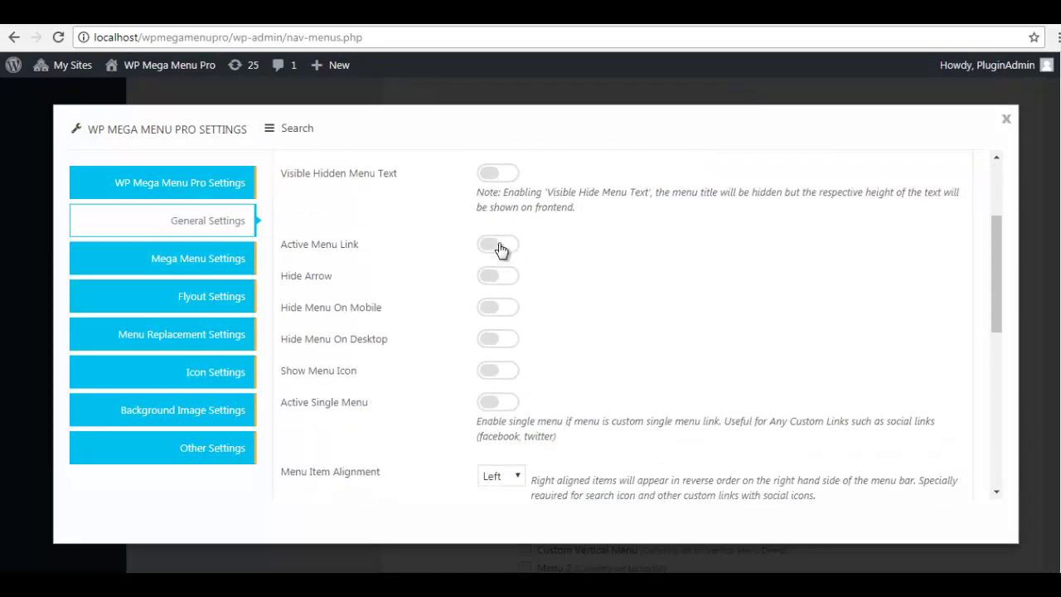
pyautogui.scroll(-1, 504, 261)
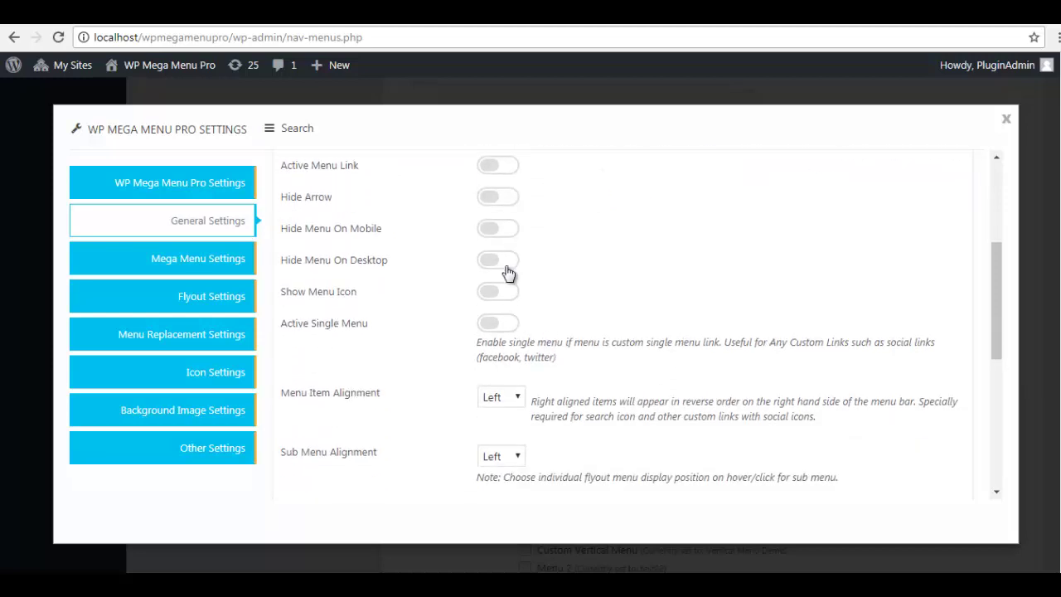
pyautogui.click(506, 302)
# - Set the Search item's menu replacement to Search Type
pyautogui.click(222, 264)
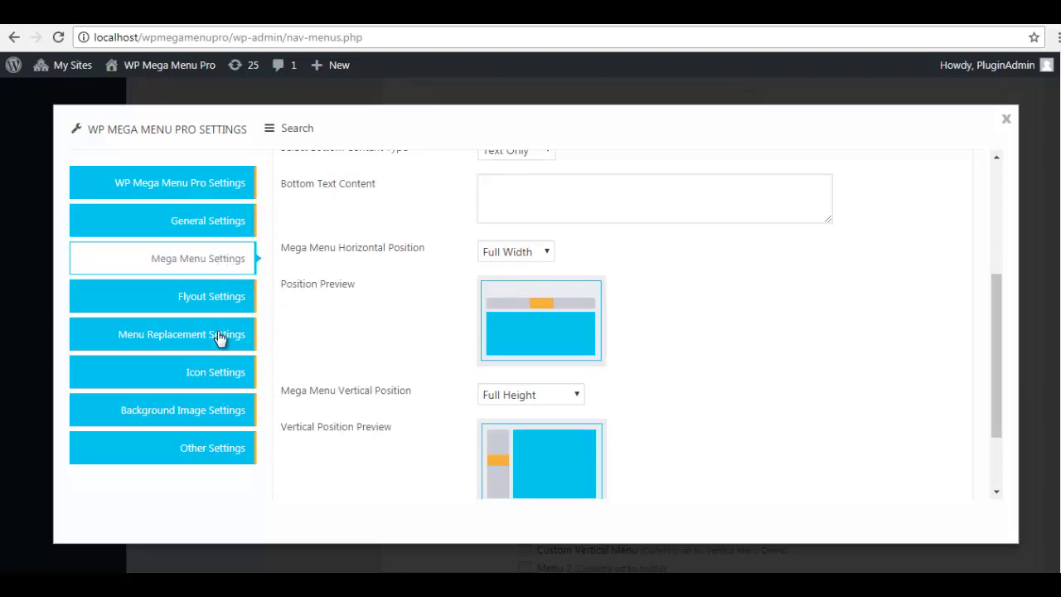
pyautogui.click(220, 338)
pyautogui.click(543, 224)
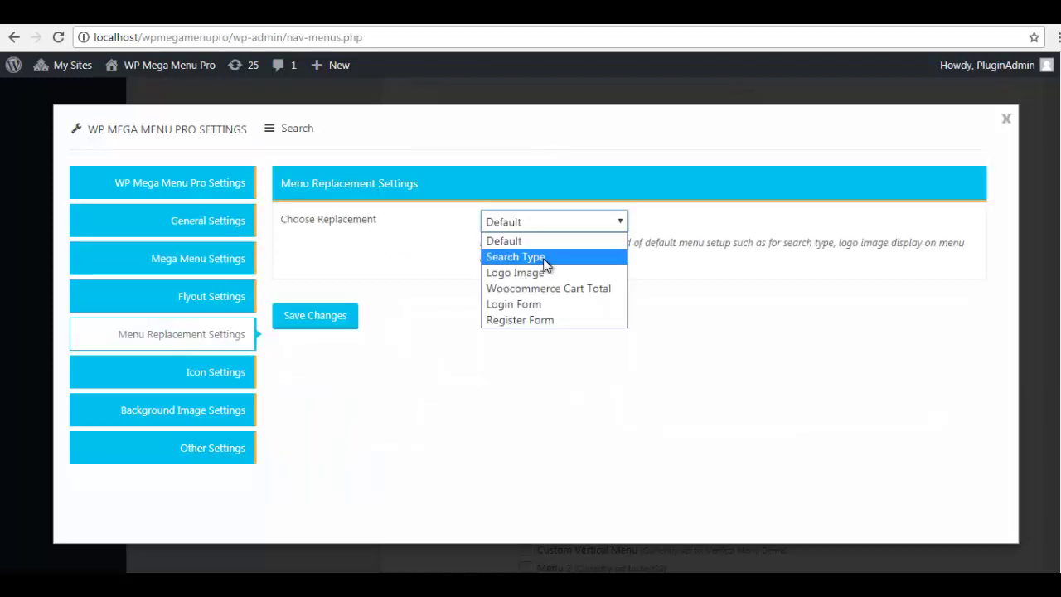
pyautogui.click(545, 264)
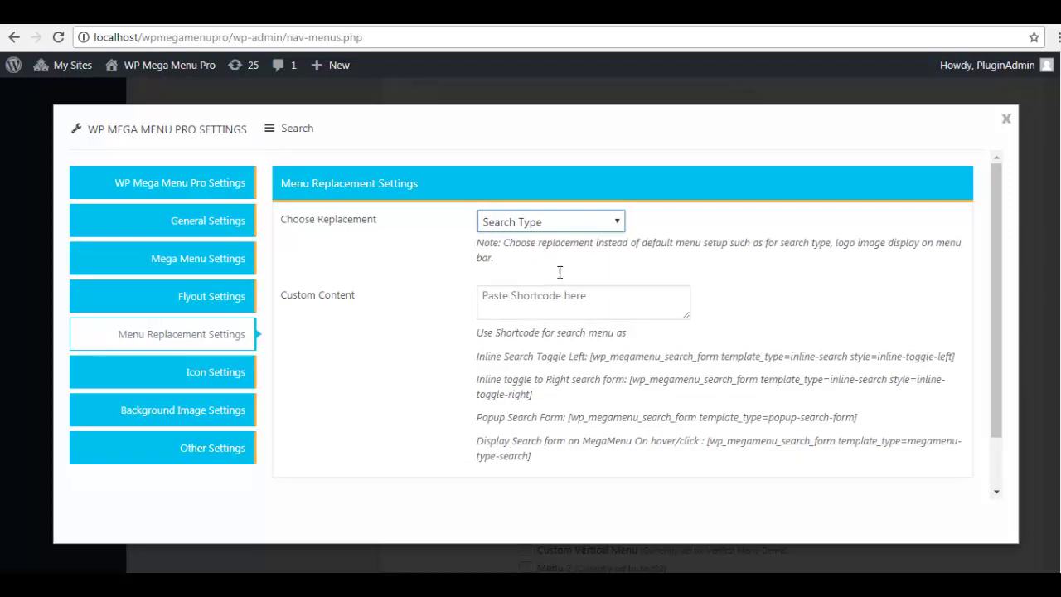
# - Copy the Inline Search Toggle Left shortcode [wp_megamenu_search_form template_type=inline-search style=inline-toggle-left] into the Search item's Custom Content
pyautogui.scroll(-2, 547, 274)
pyautogui.moveTo(477, 294); pyautogui.dragTo(582, 404)
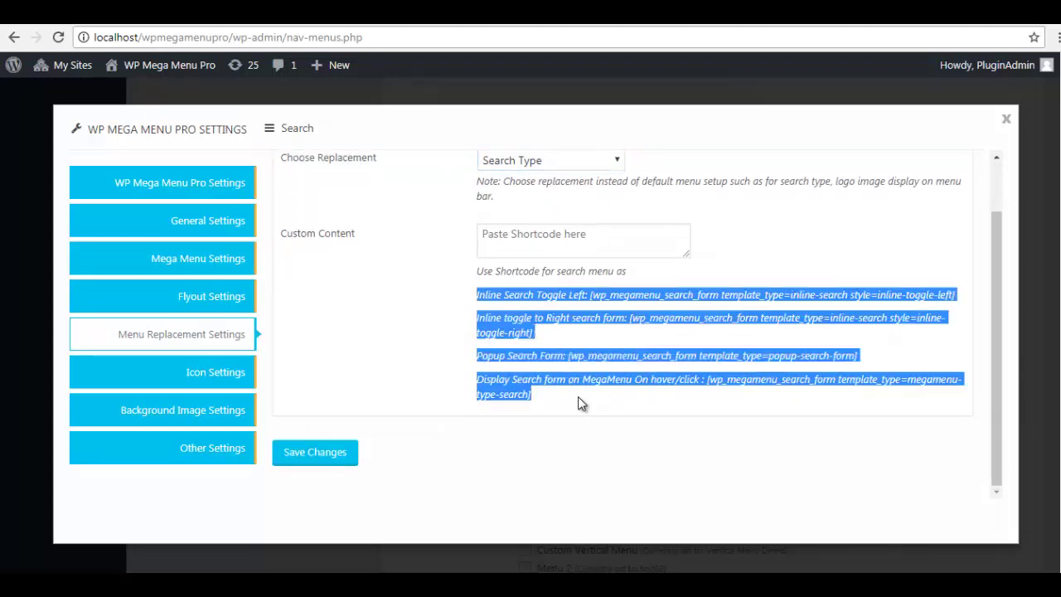
pyautogui.click(600, 358)
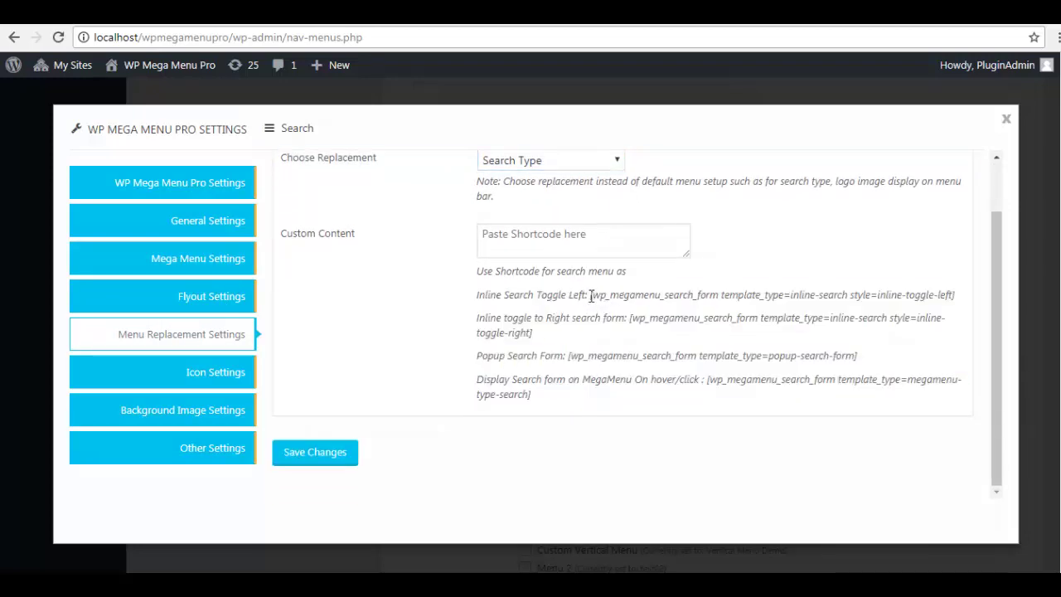
pyautogui.moveTo(589, 295); pyautogui.dragTo(973, 303)
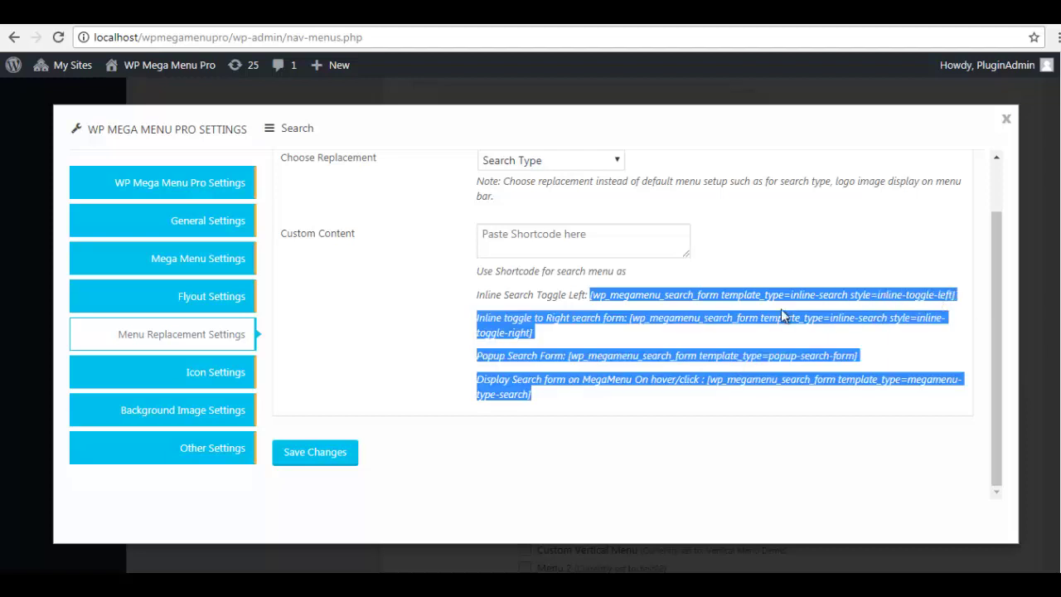
pyautogui.click(654, 316)
pyautogui.moveTo(591, 297); pyautogui.dragTo(966, 296)
pyautogui.rightClick(930, 286)
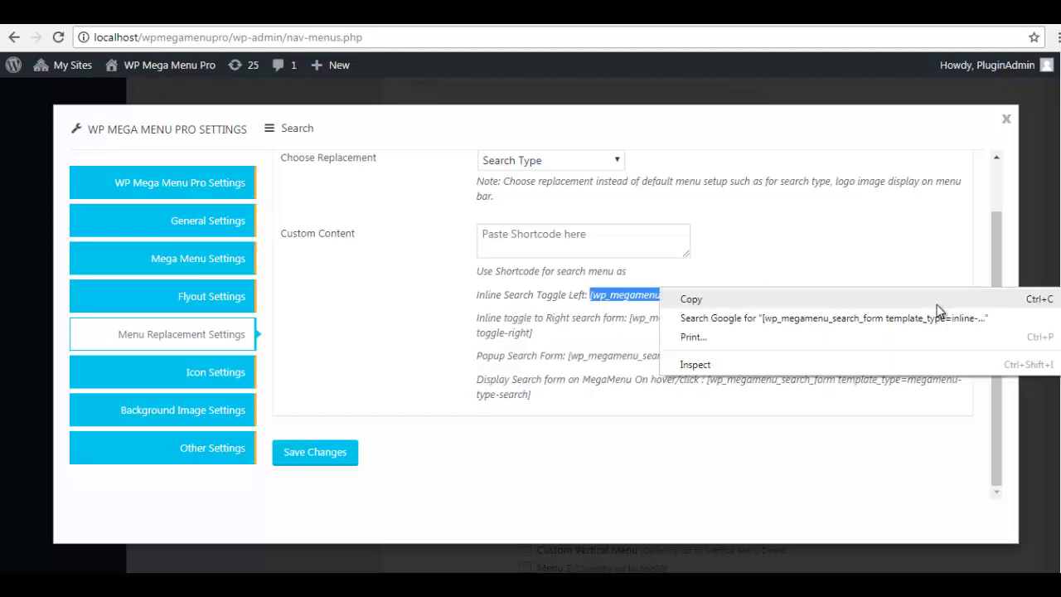
pyautogui.click(935, 300)
pyautogui.click(571, 237)
pyautogui.rightClick(571, 237)
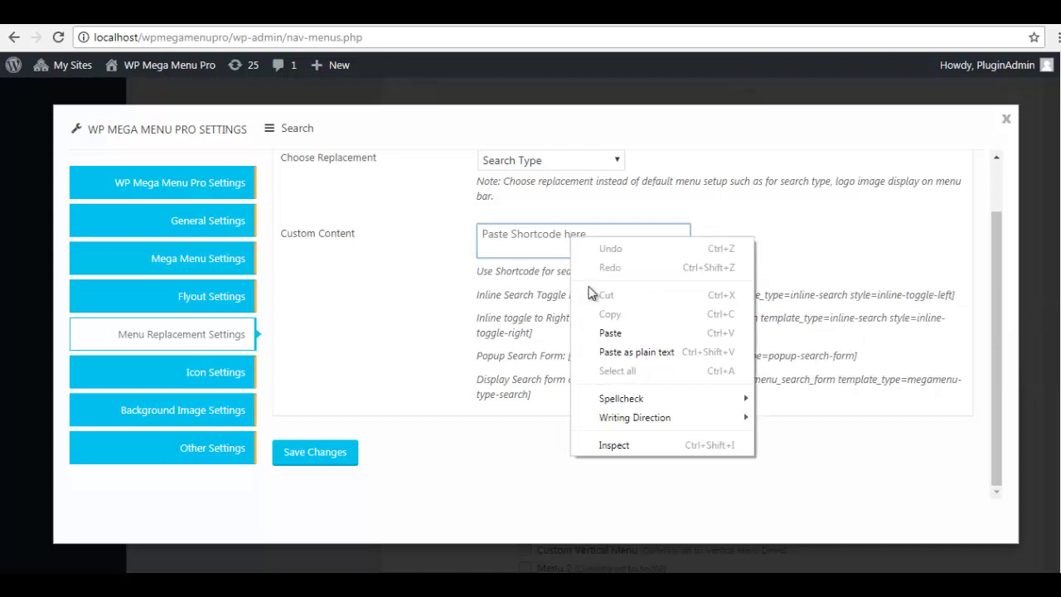
pyautogui.click(605, 332)
pyautogui.moveTo(613, 253); pyautogui.dragTo(429, 233)
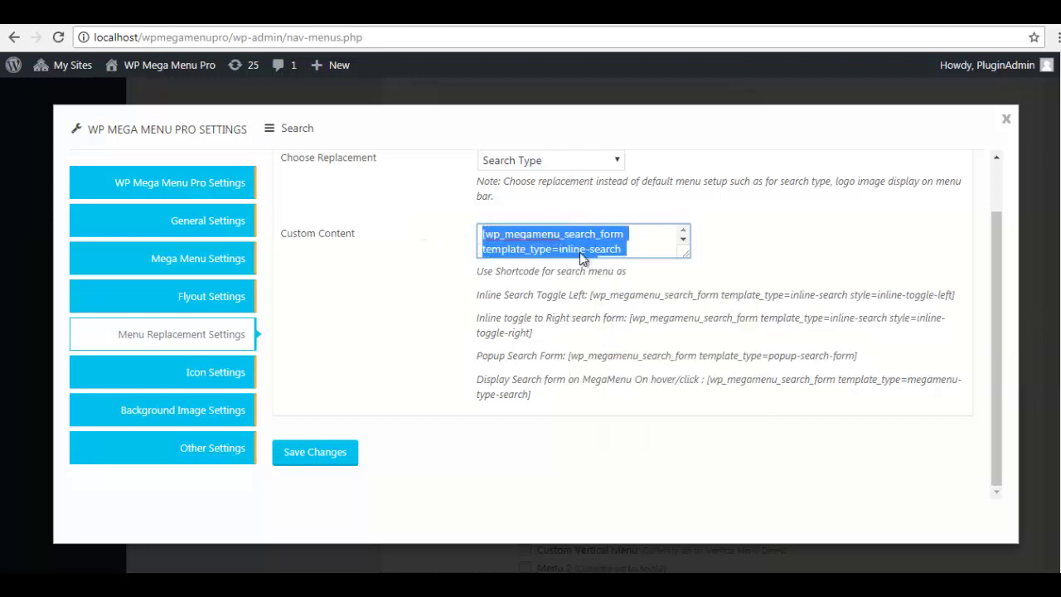
# - Enlarge the Search item's Custom Content box to check the whole shortcode
pyautogui.moveTo(687, 260); pyautogui.dragTo(749, 314)
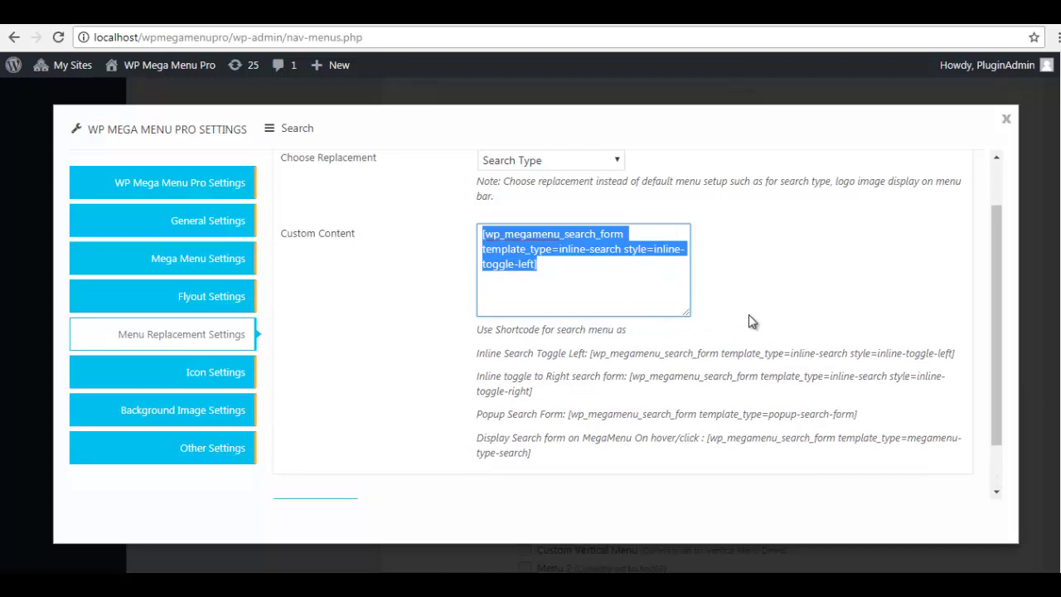
pyautogui.click(647, 267)
pyautogui.scroll(-2, 718, 313)
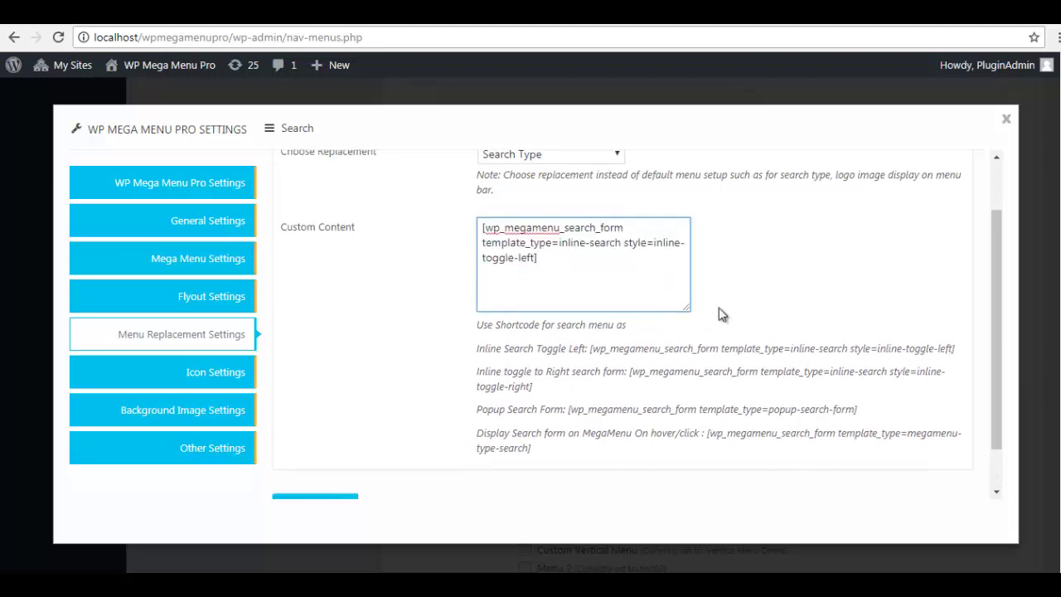
# - Assign the Font Awesome search icon to the Search item, finding it with "search", and save the changes
pyautogui.click(192, 377)
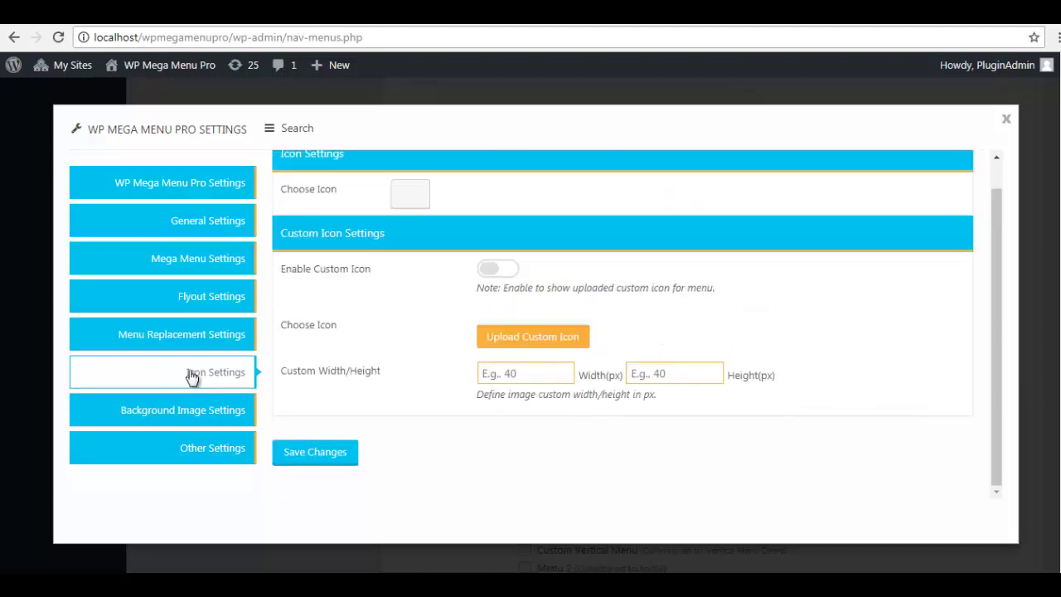
pyautogui.click(401, 199)
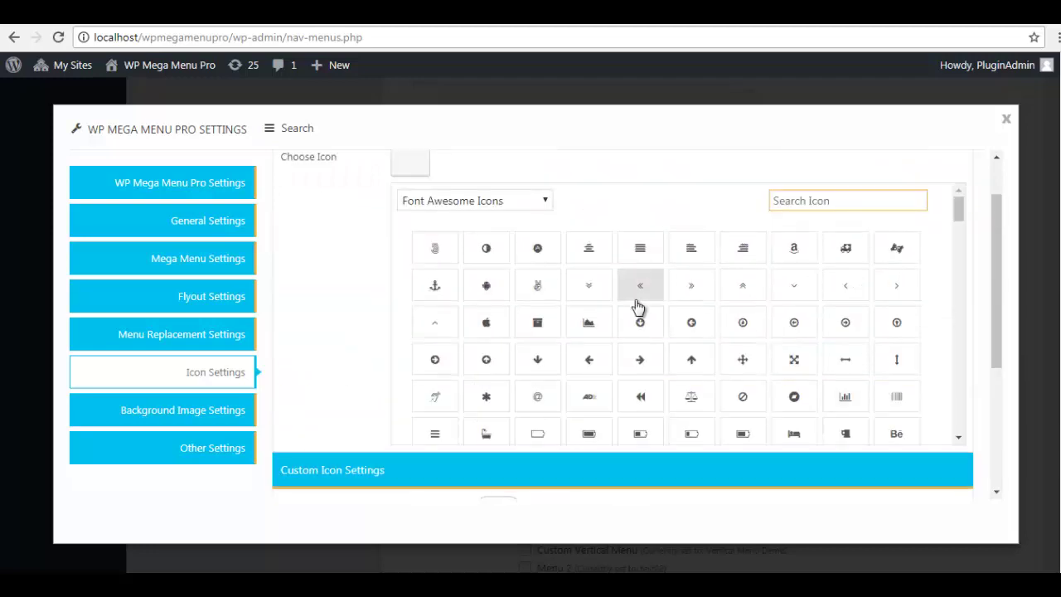
pyautogui.click(820, 201)
pyautogui.write('sear')
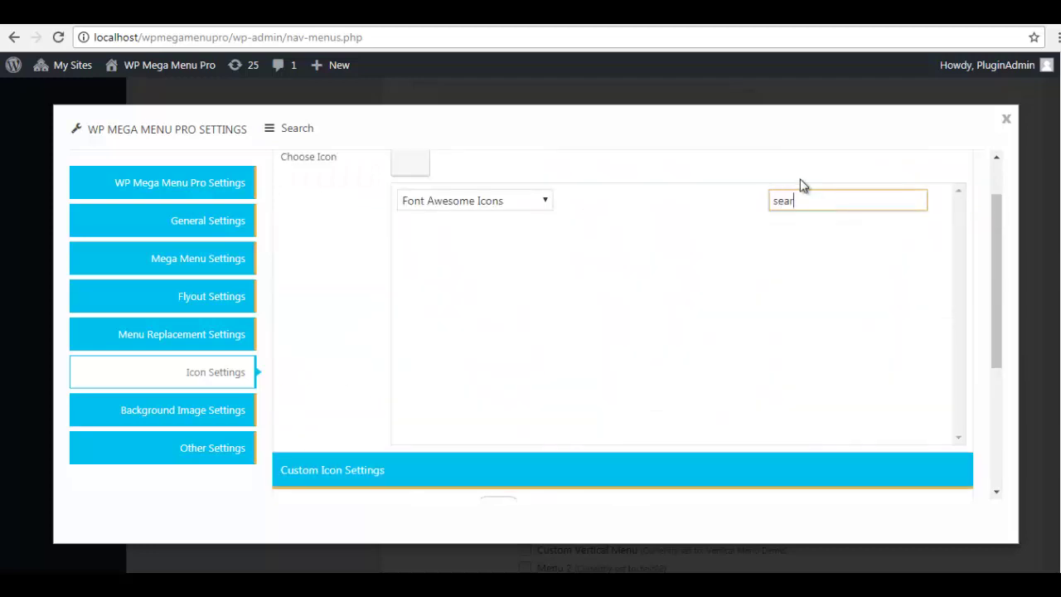
pyautogui.write('ch')
pyautogui.click(436, 253)
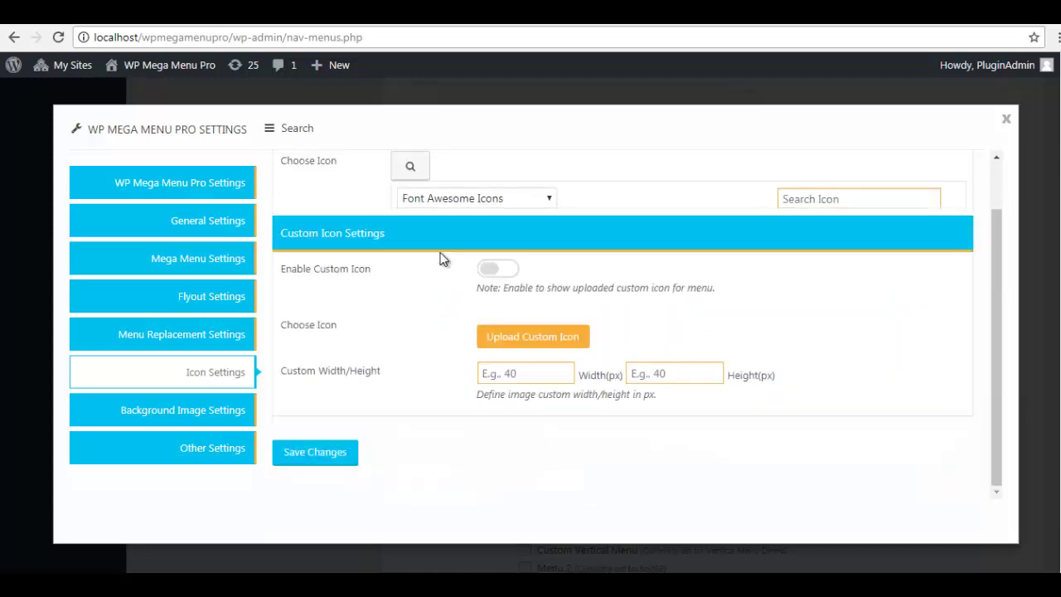
pyautogui.click(334, 456)
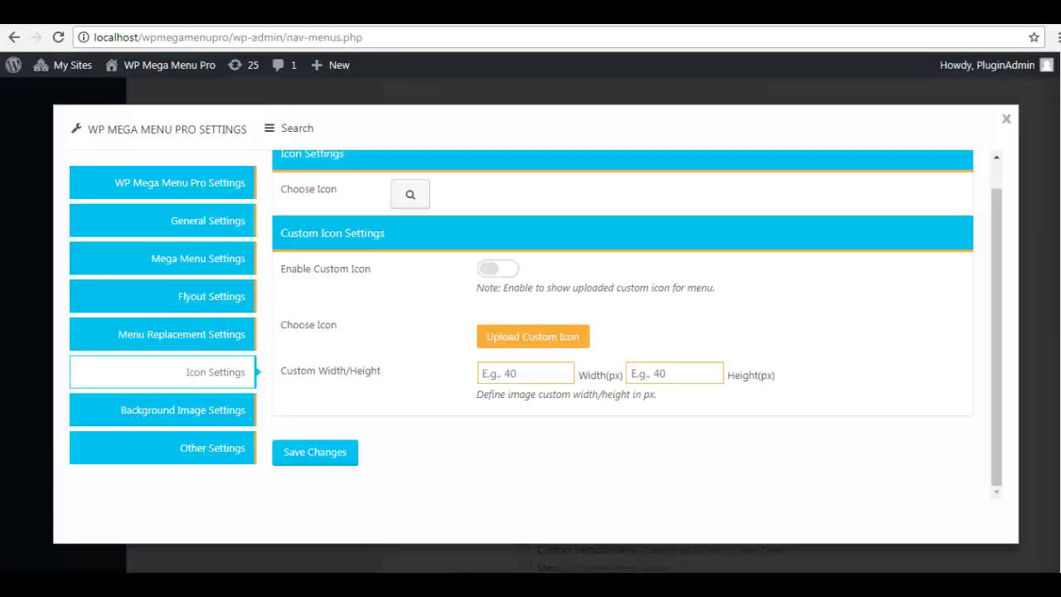
# - Set the Search item's Menu Item Alignment to Right in its general settings and save the changes
pyautogui.click(178, 184)
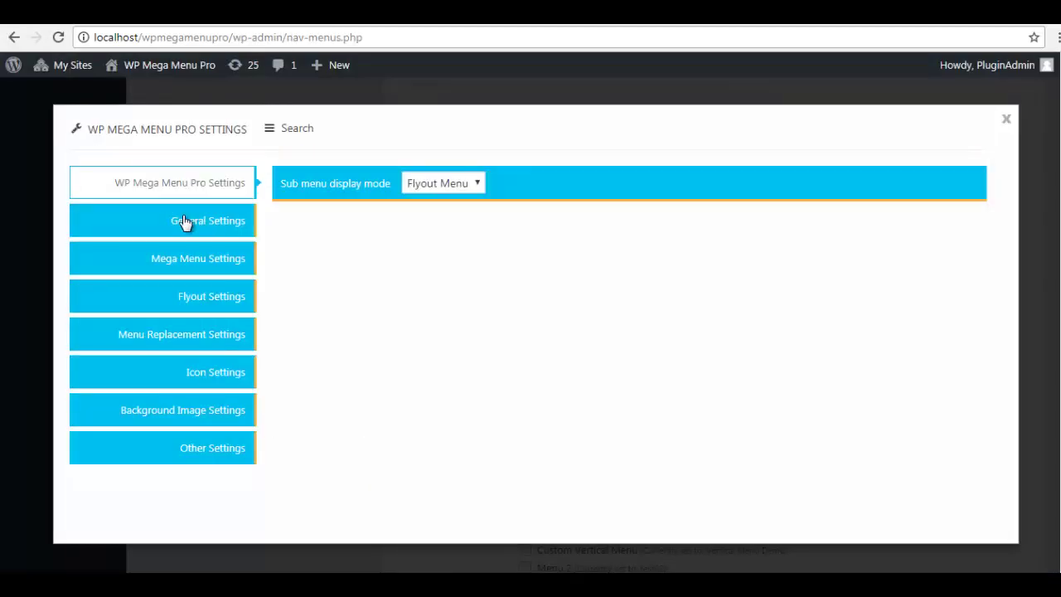
pyautogui.click(184, 221)
pyautogui.scroll(-2, 561, 367)
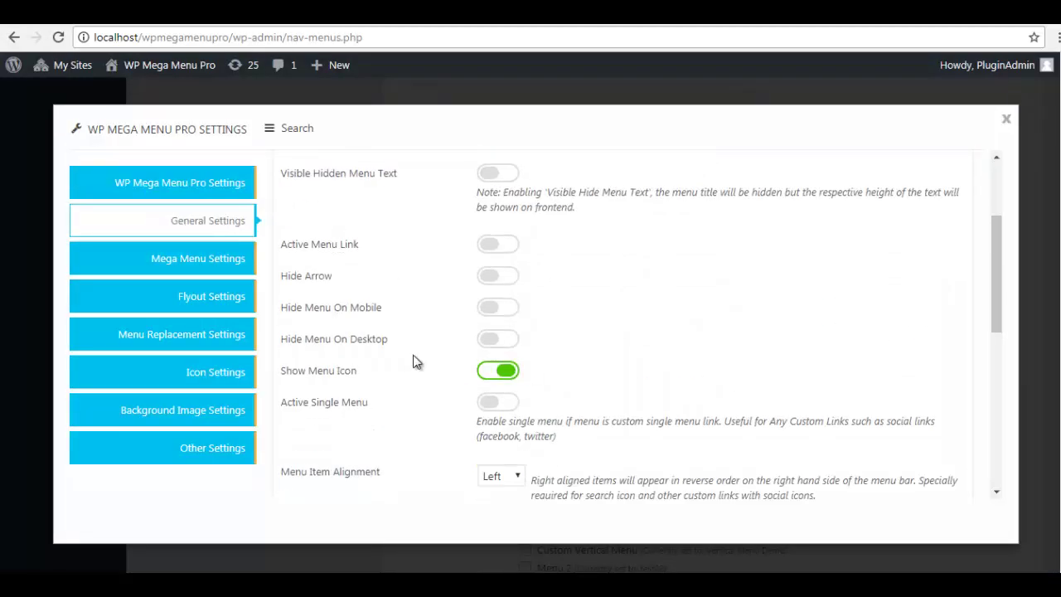
pyautogui.scroll(-2, 531, 383)
pyautogui.click(498, 319)
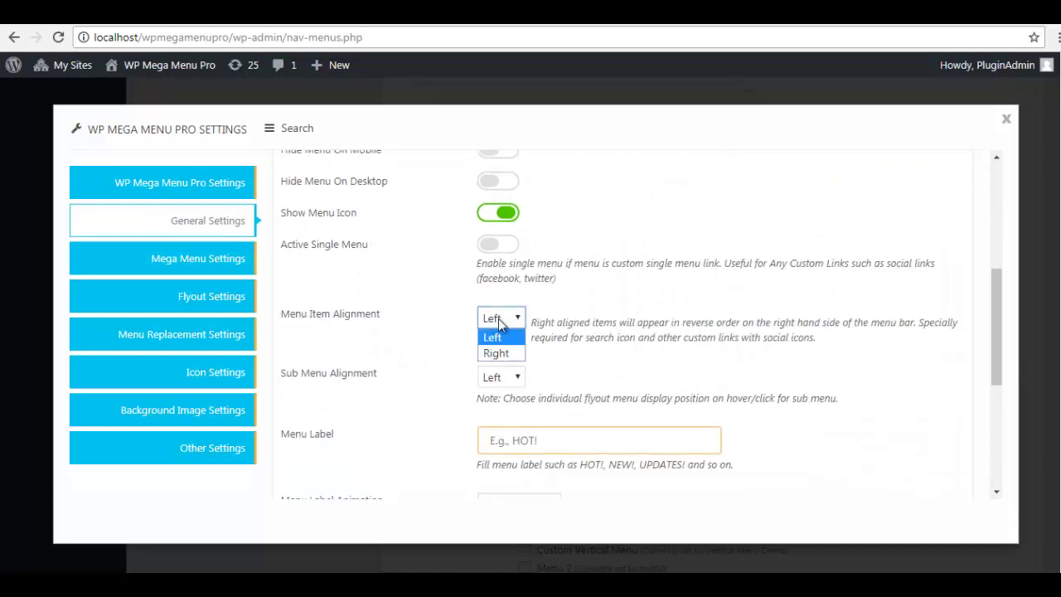
pyautogui.moveTo(531, 323); pyautogui.dragTo(819, 346)
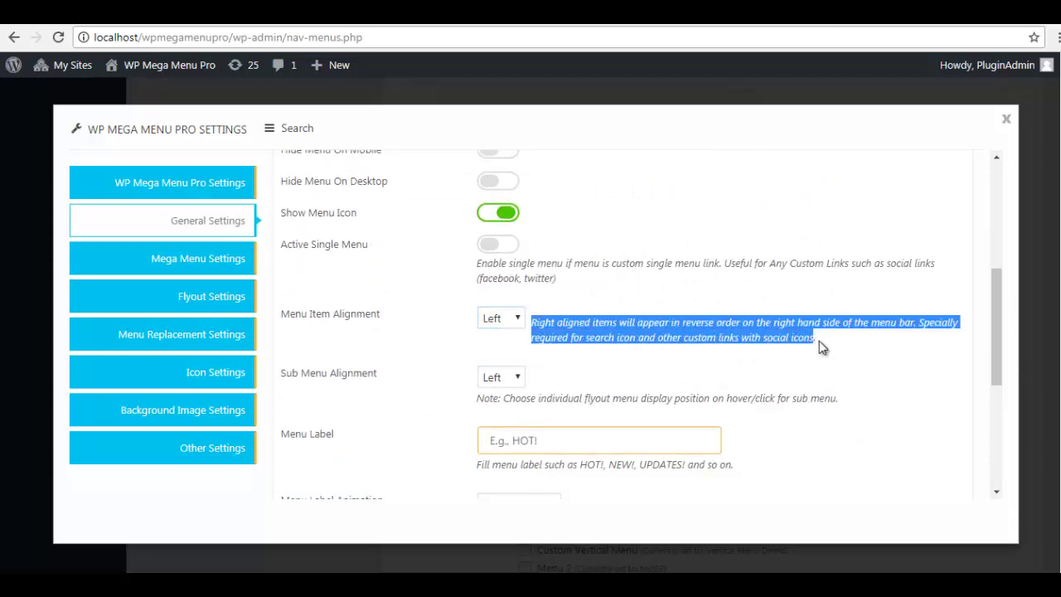
pyautogui.click(497, 318)
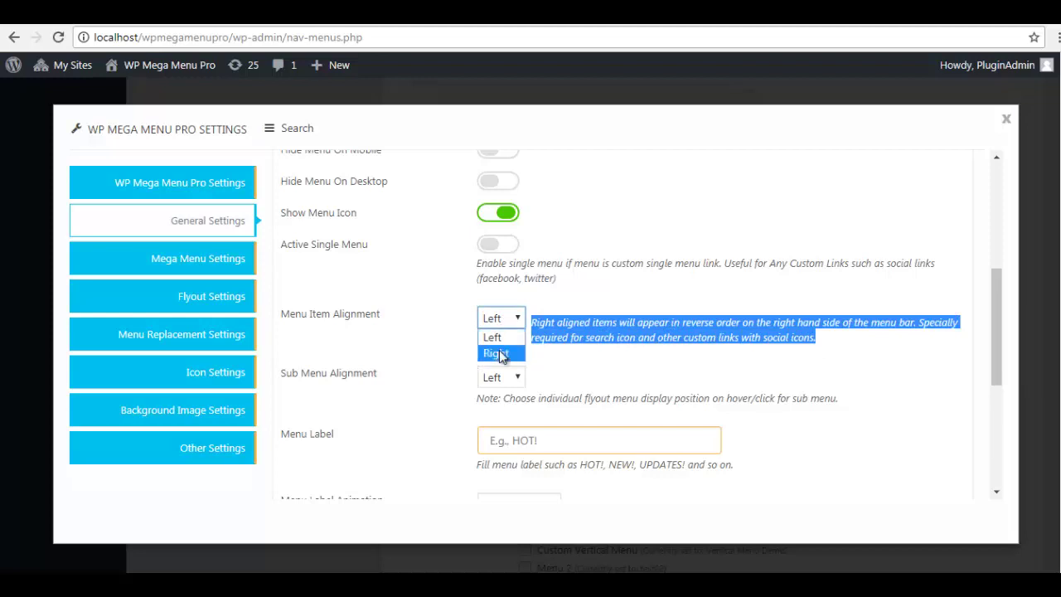
pyautogui.click(499, 354)
pyautogui.scroll(-4, 499, 354)
pyautogui.click(331, 454)
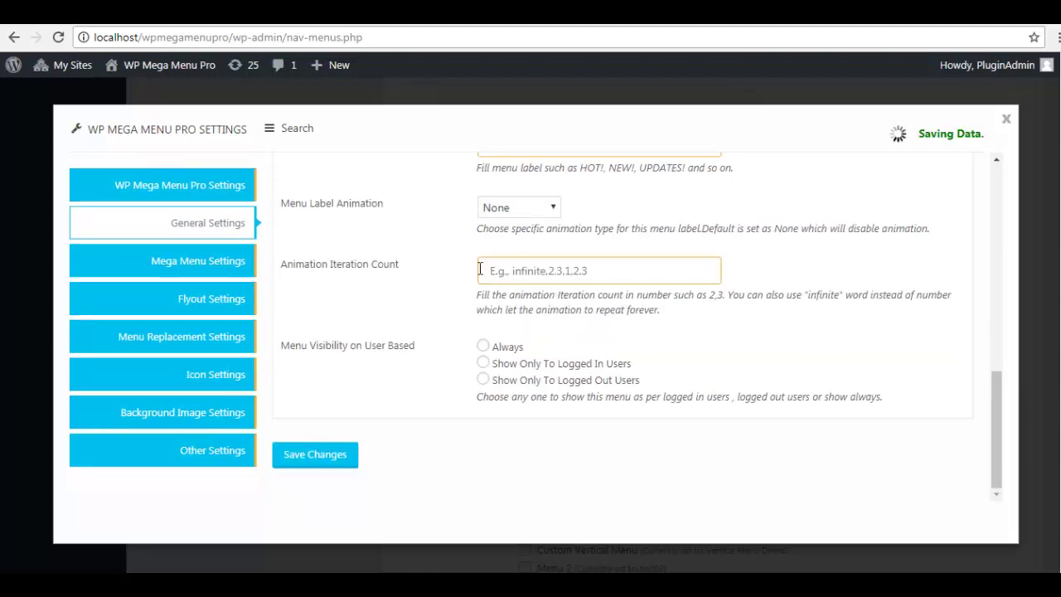
# - Reload the horizontal demo page to check the search item, and close the Search item's settings
pyautogui.click(647, 15)
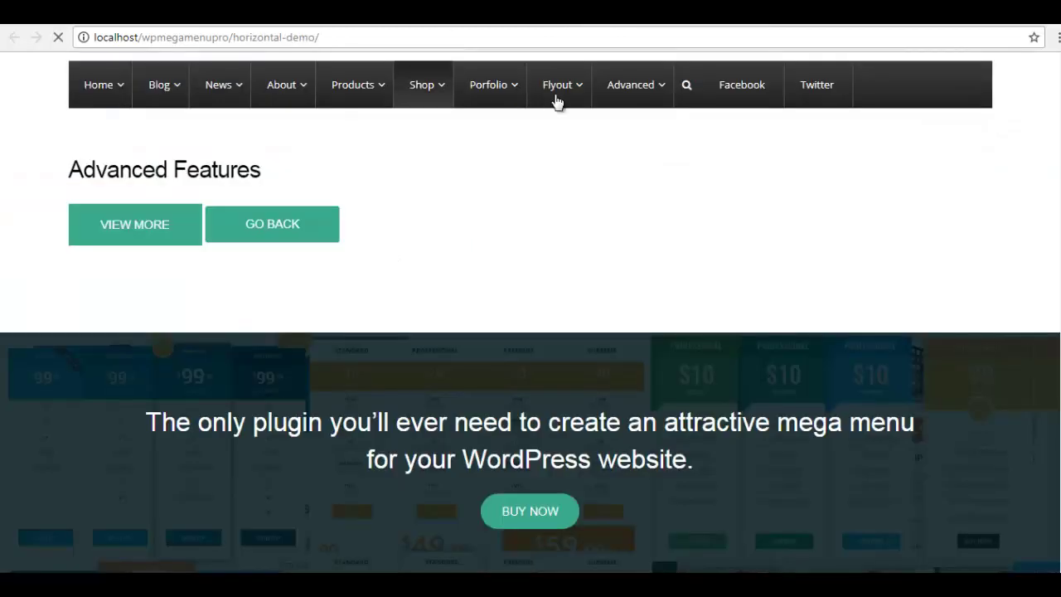
pyautogui.press('F5')
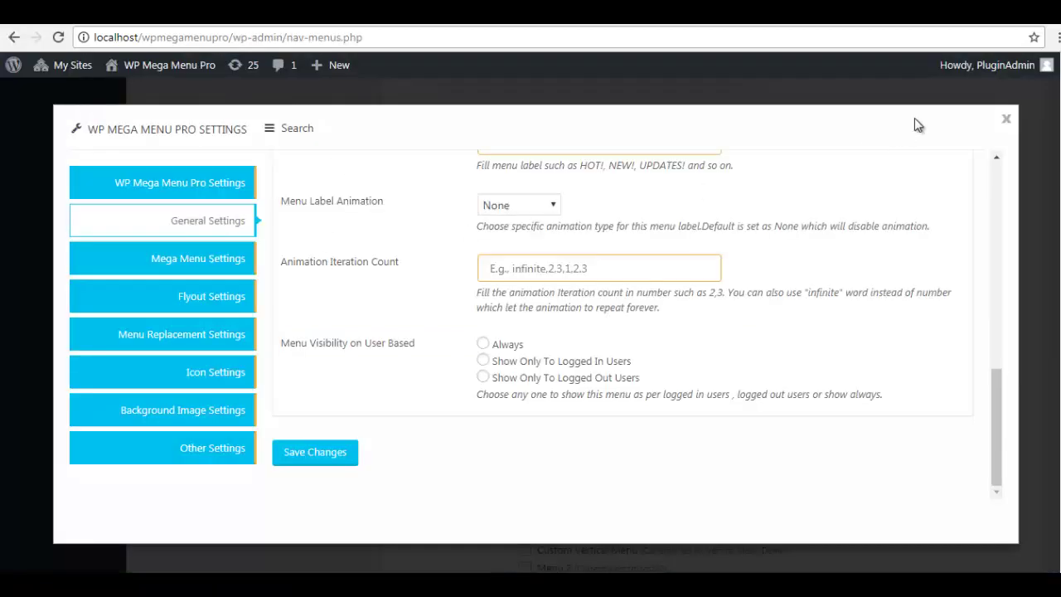
pyautogui.click(1005, 119)
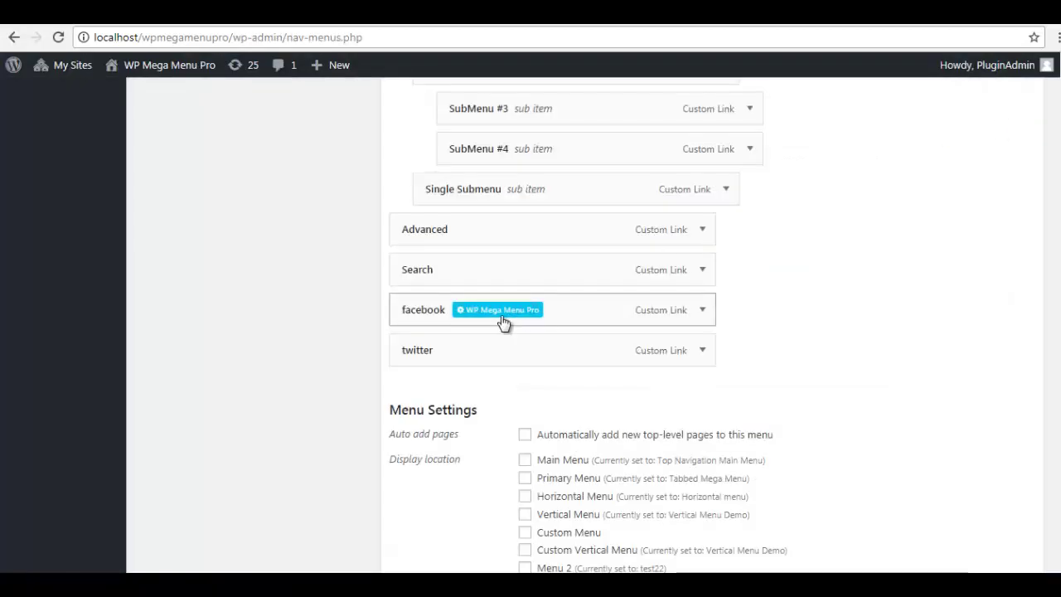
# - In the facebook item's general settings, enable Disable Menu Title, Active Menu Link, Show Menu Icon and Active Single Menu
pyautogui.click(502, 315)
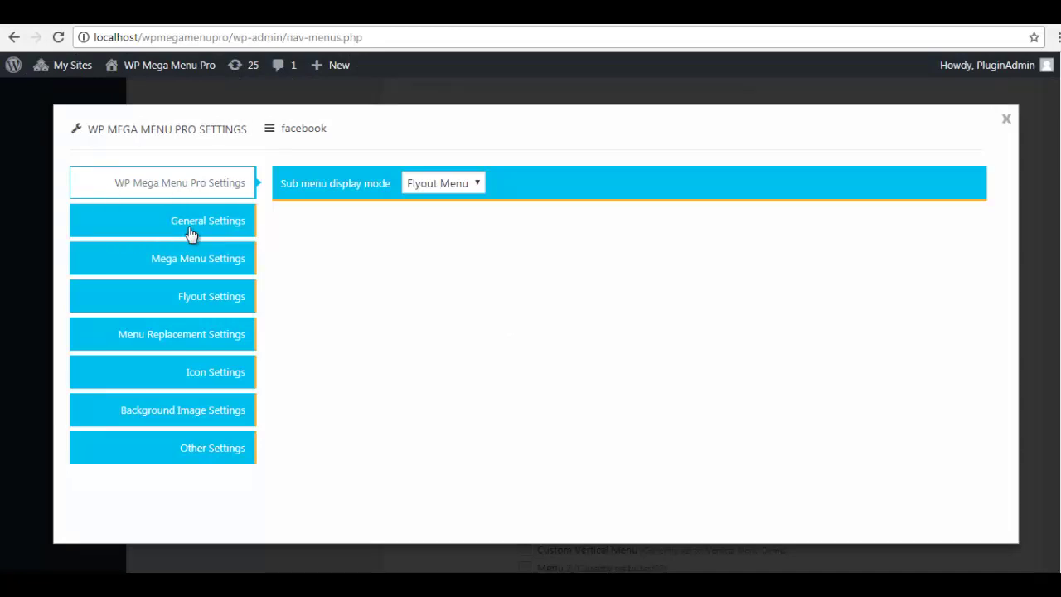
pyautogui.click(190, 235)
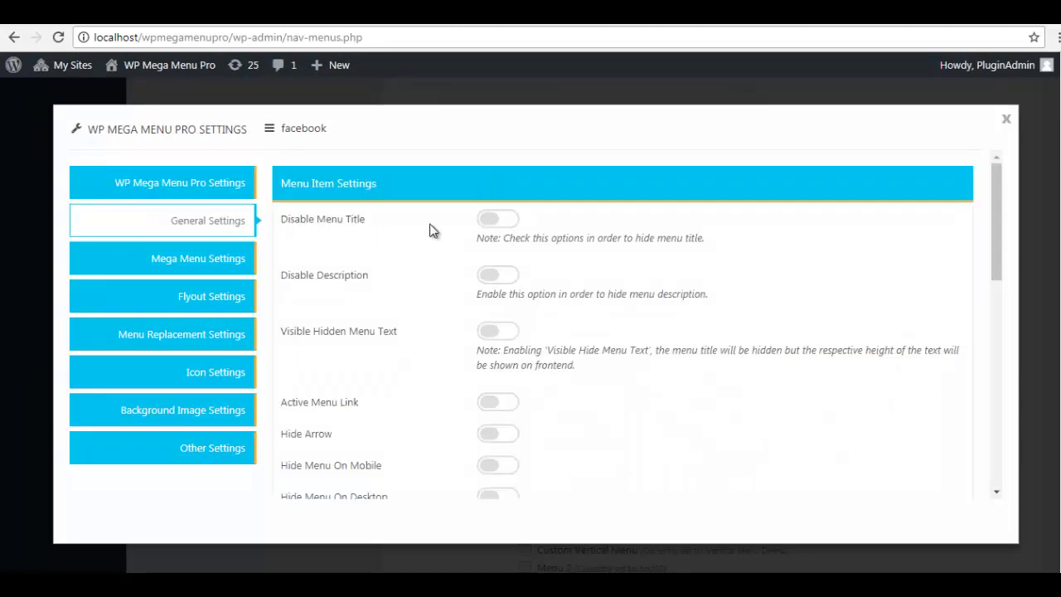
pyautogui.click(499, 225)
pyautogui.scroll(-2, 497, 230)
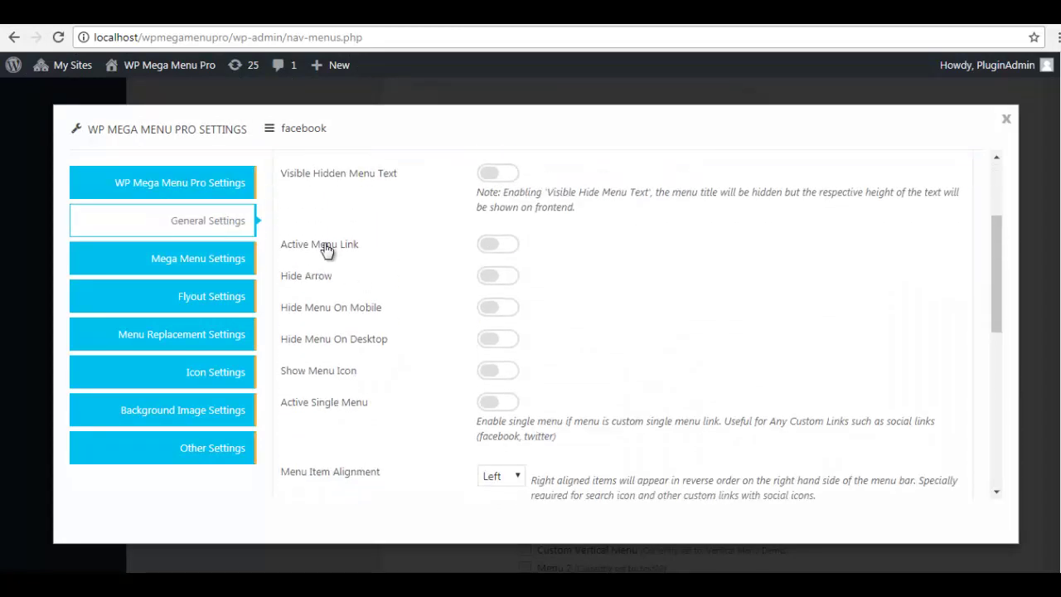
pyautogui.click(500, 247)
pyautogui.scroll(-1, 481, 247)
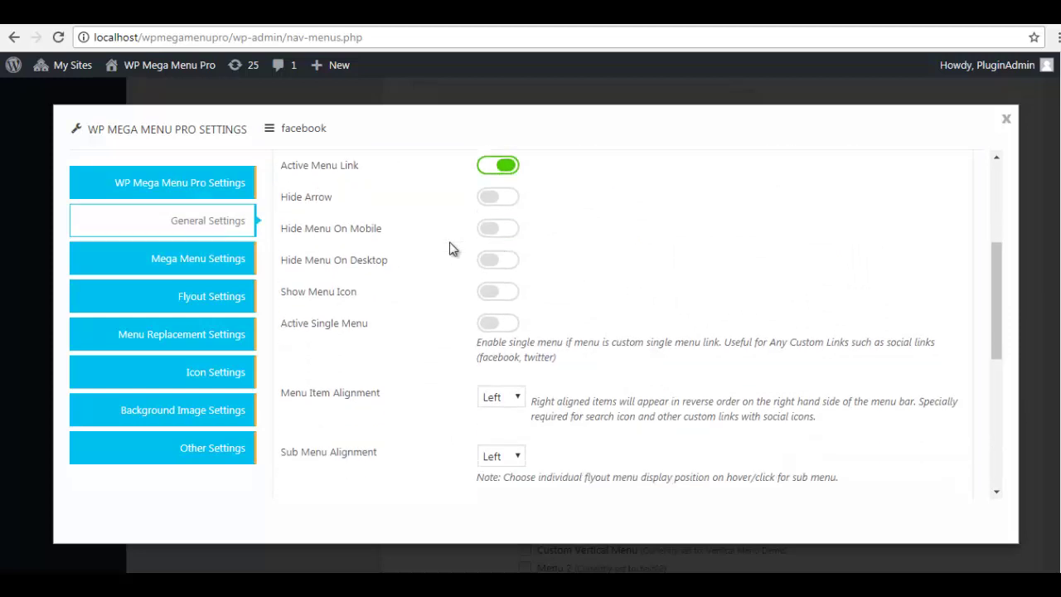
pyautogui.click(346, 296)
pyautogui.scroll(-1, 343, 294)
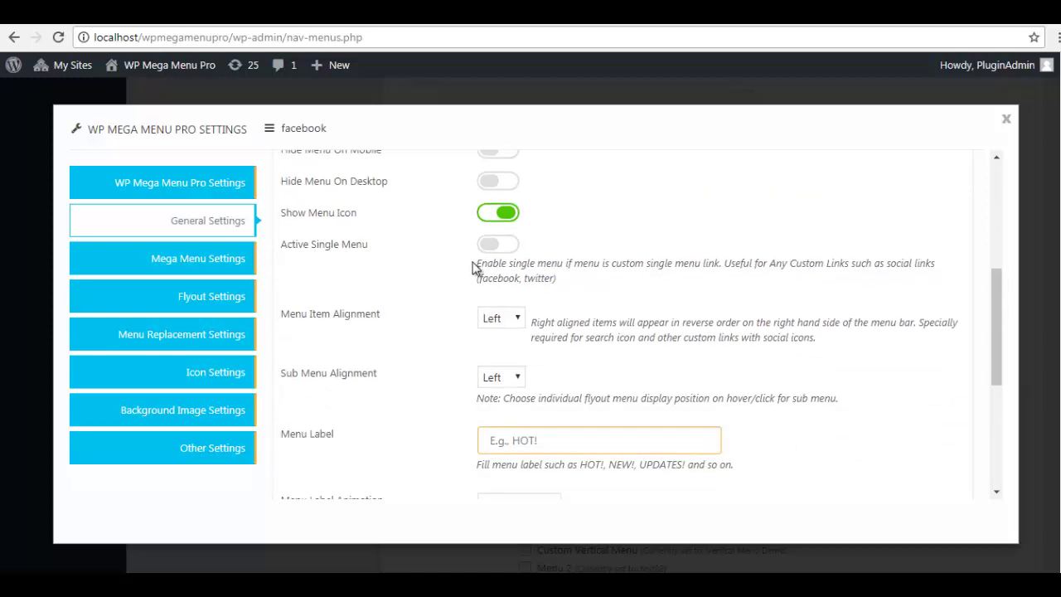
pyautogui.tripleClick(524, 269)
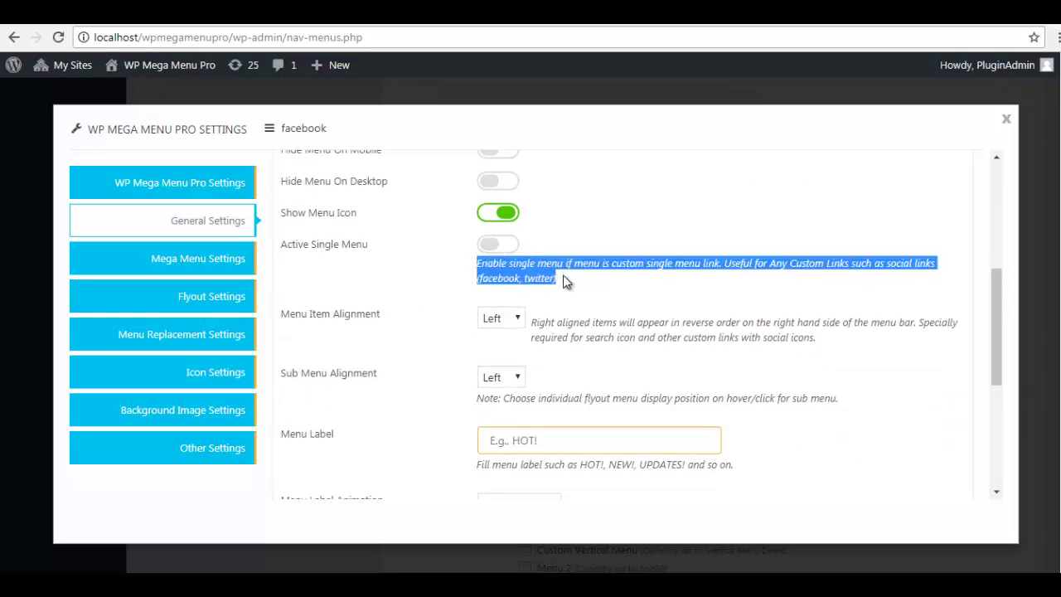
pyautogui.click(507, 250)
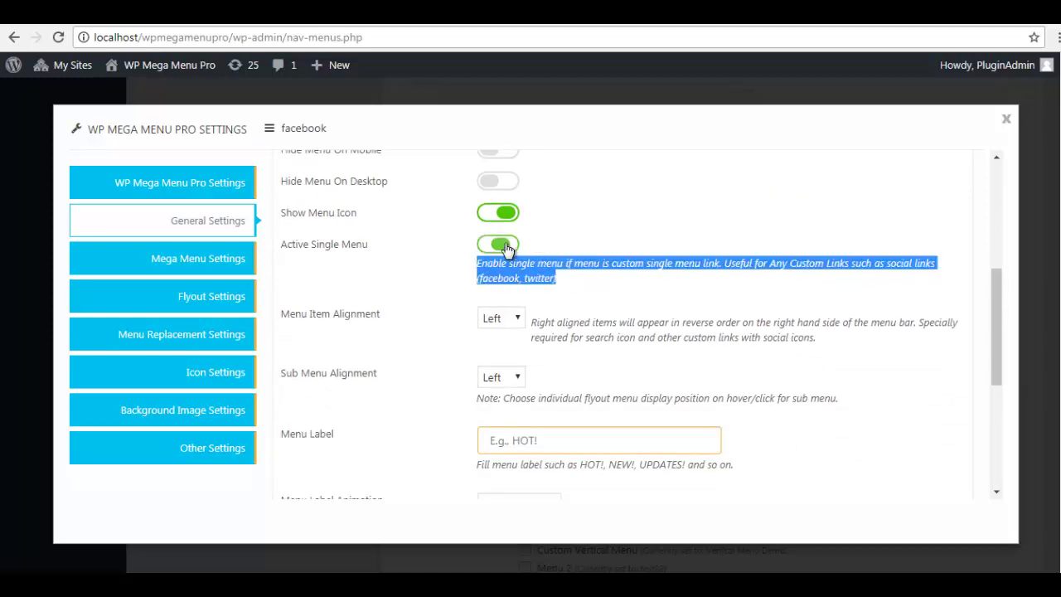
# - Set the facebook item's Menu Item Alignment to Right and review the note about right-aligned items
pyautogui.scroll(-2, 614, 280)
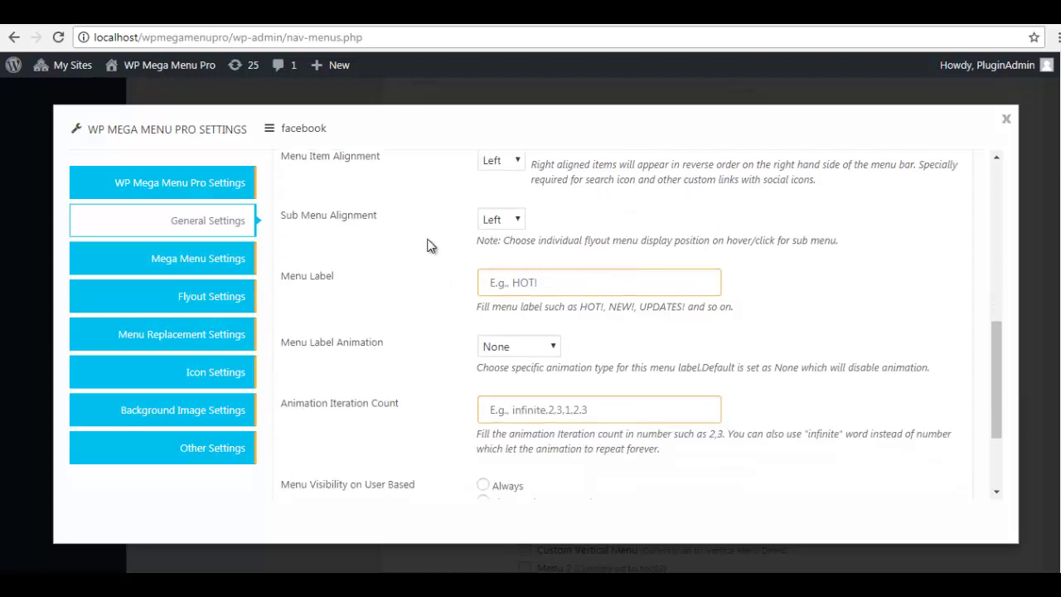
pyautogui.scroll(2, 580, 307)
pyautogui.click(500, 317)
pyautogui.click(510, 358)
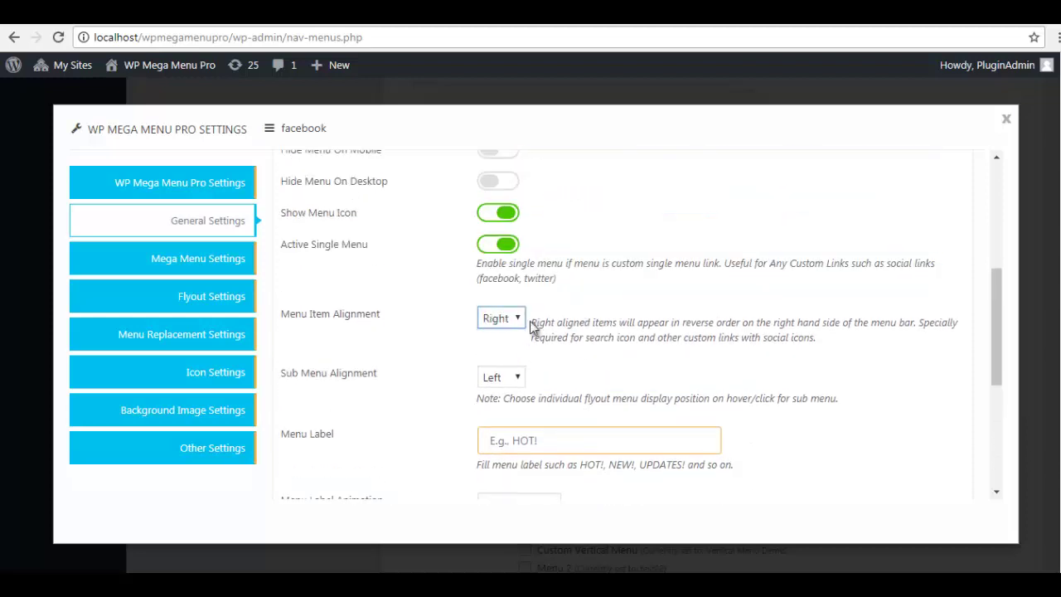
pyautogui.moveTo(531, 324); pyautogui.dragTo(807, 346)
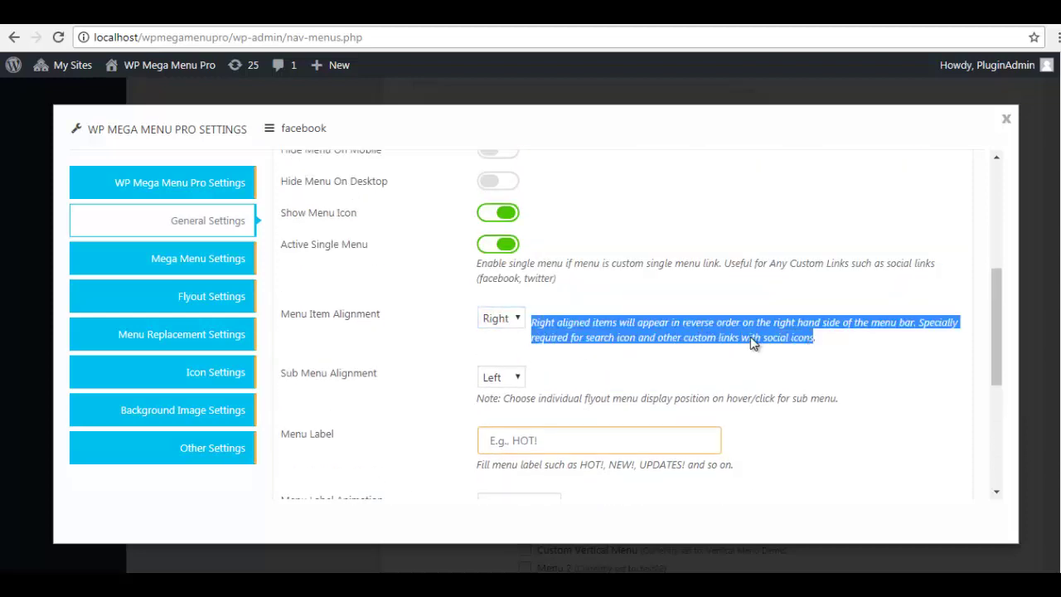
pyautogui.click(733, 337)
pyautogui.moveTo(682, 339); pyautogui.dragTo(818, 340)
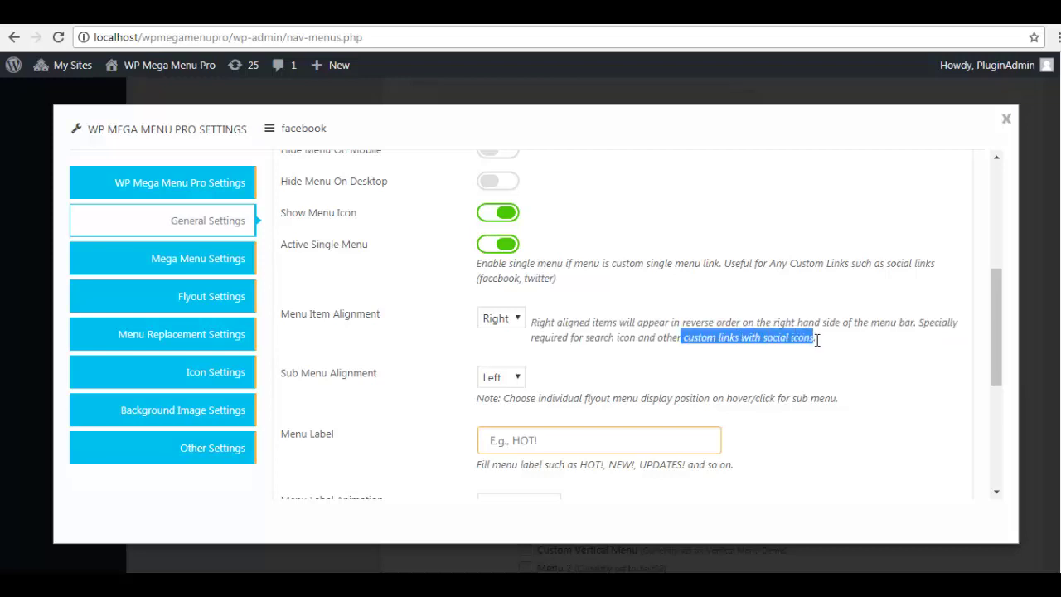
pyautogui.scroll(-2, 655, 360)
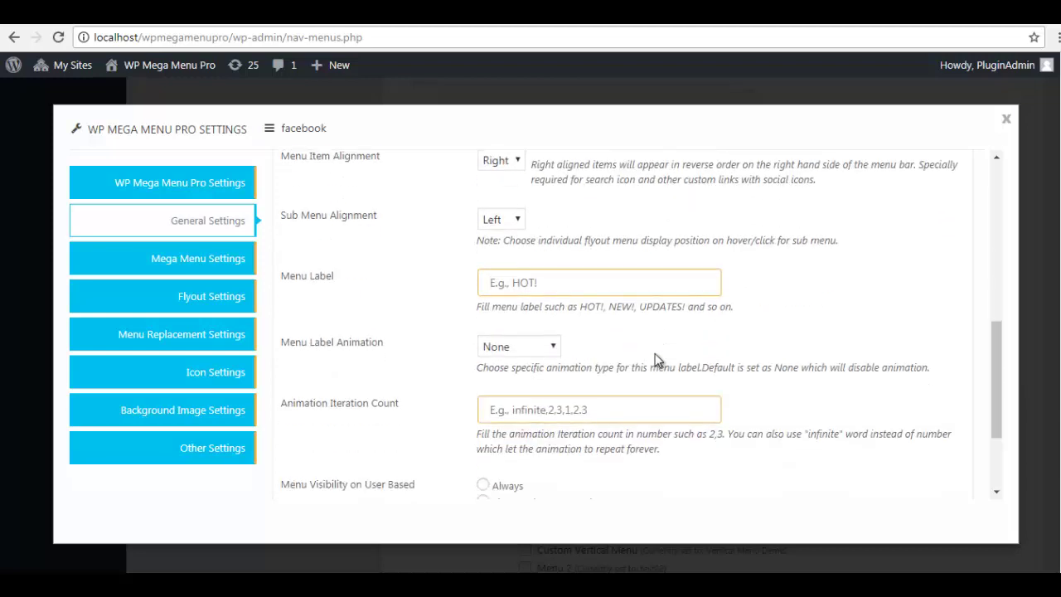
pyautogui.scroll(-2, 655, 361)
# - Search the Font Awesome icons for "facebook" in the facebook item's icon settings and choose the Facebook icon
pyautogui.click(207, 269)
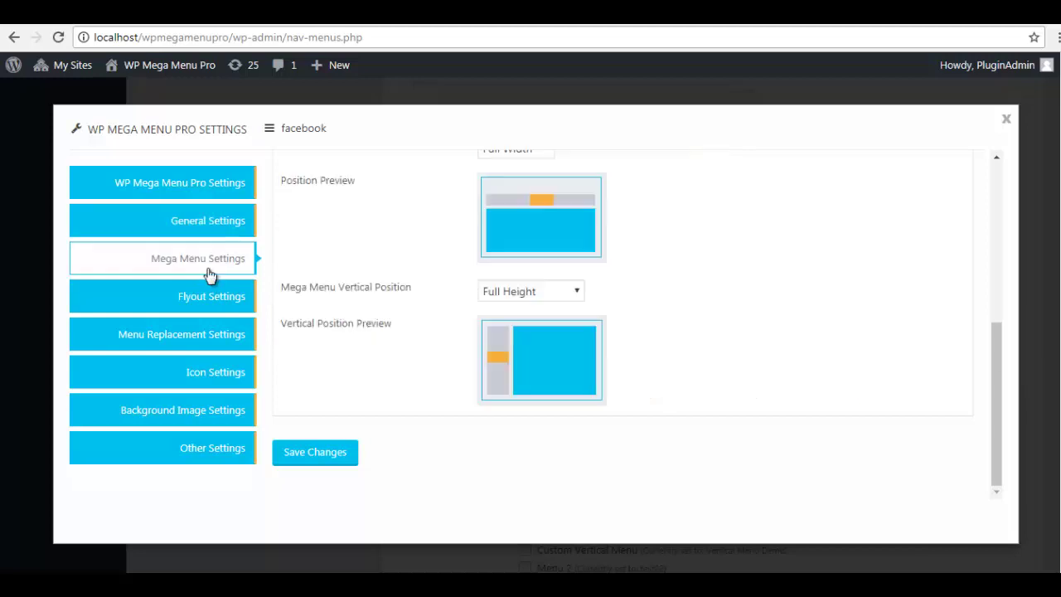
pyautogui.click(213, 338)
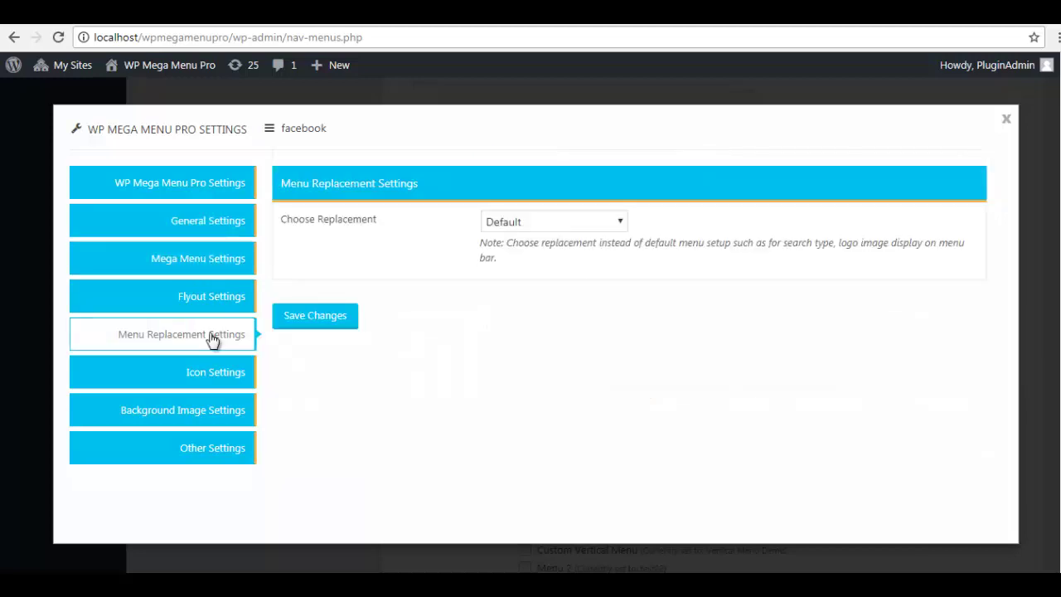
pyautogui.click(221, 372)
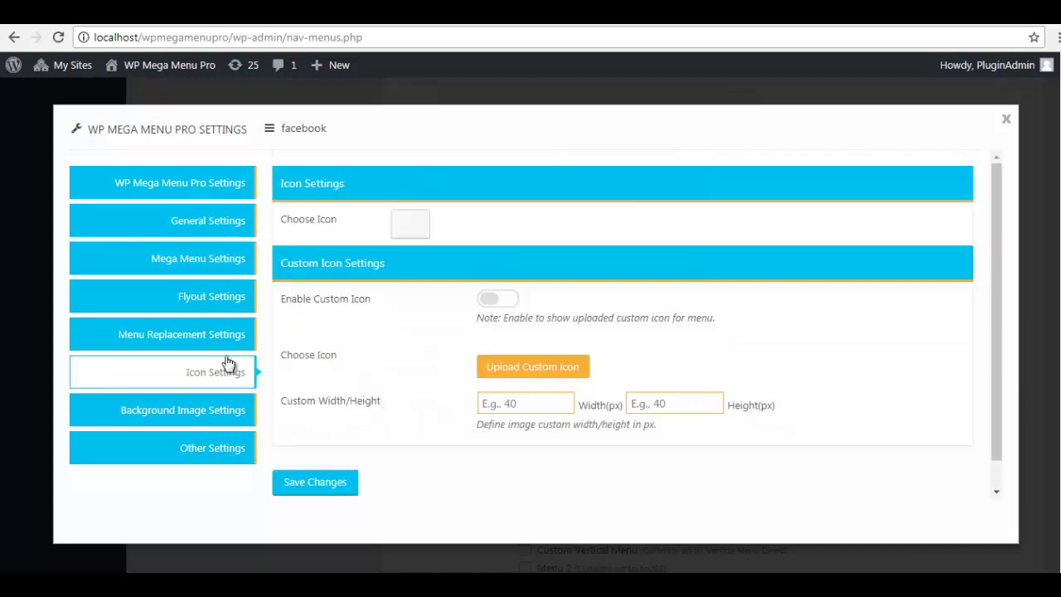
pyautogui.click(423, 224)
pyautogui.click(782, 264)
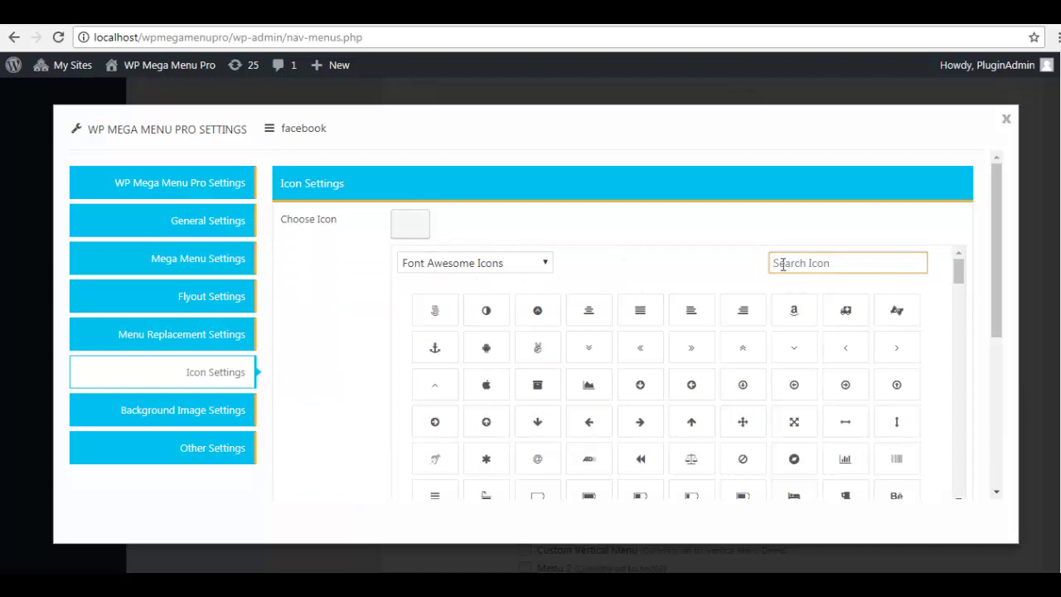
pyautogui.write('facebook')
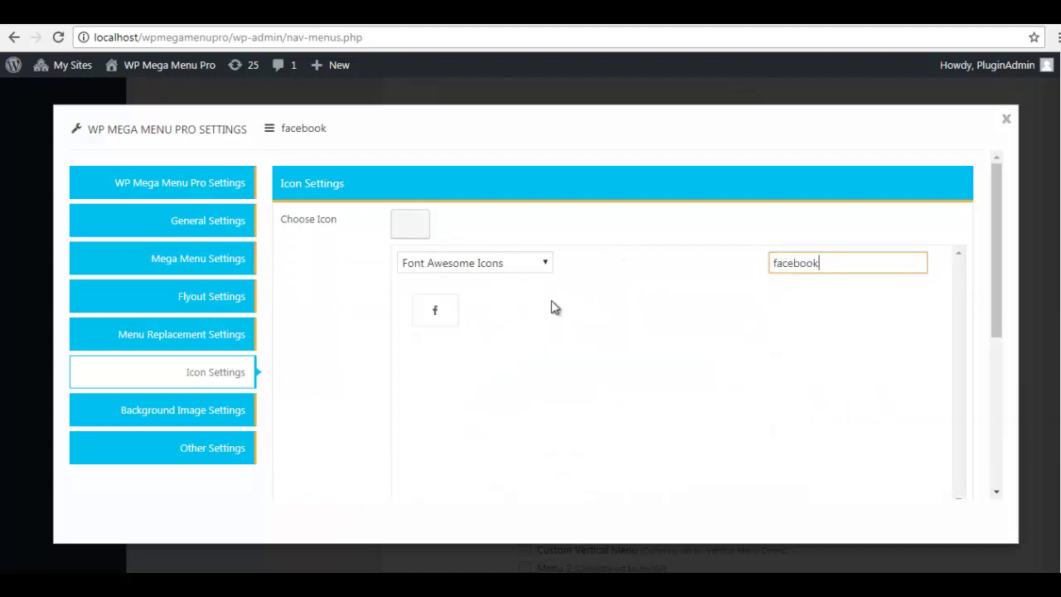
pyautogui.click(429, 316)
# - Look over the facebook item's other and background image settings, return to its icon settings, save the changes and close the dialog
pyautogui.click(184, 458)
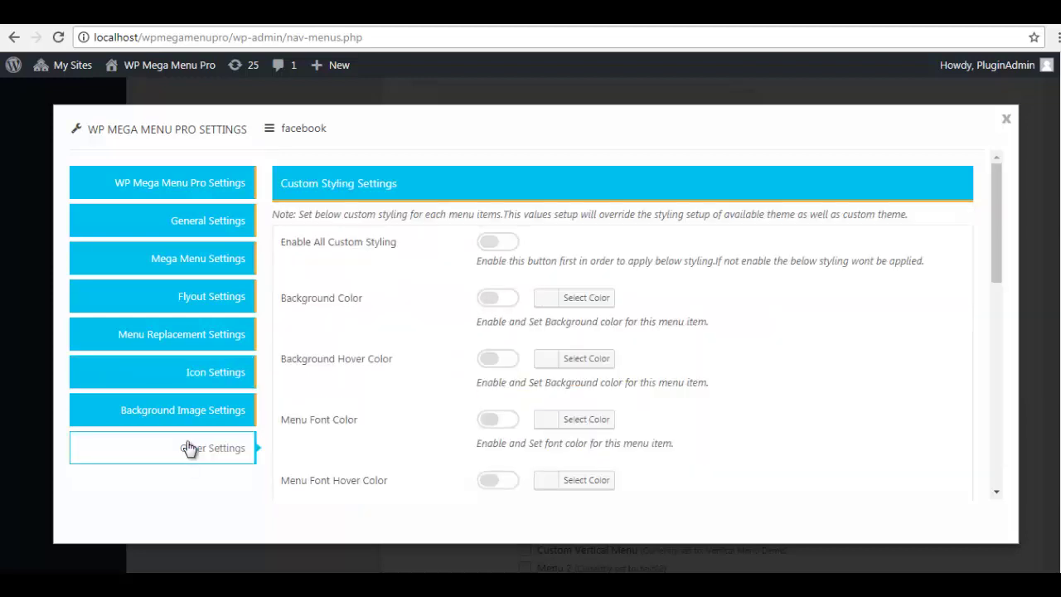
pyautogui.click(208, 422)
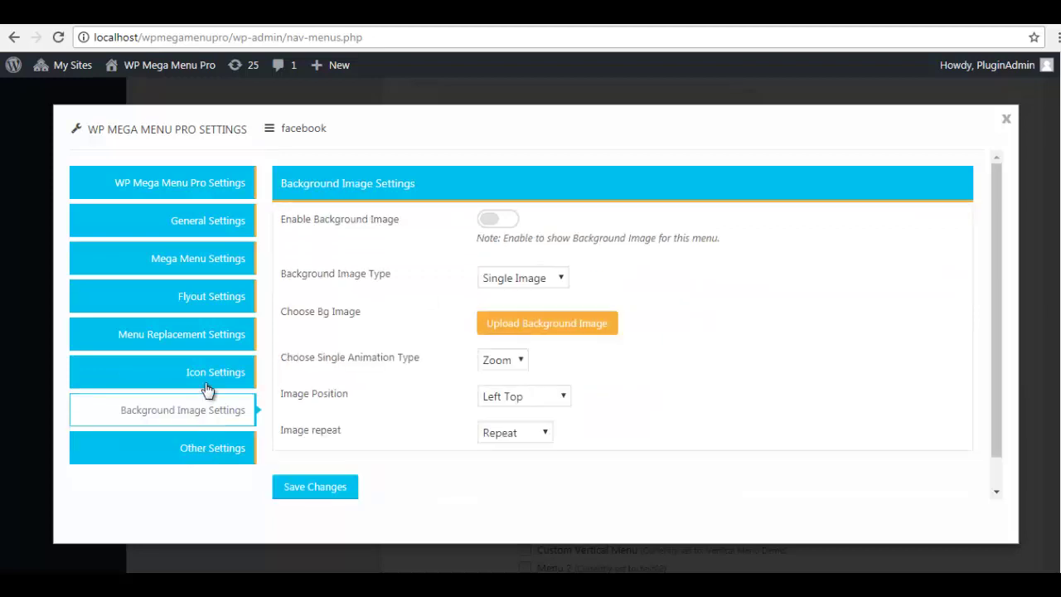
pyautogui.click(207, 386)
pyautogui.click(305, 487)
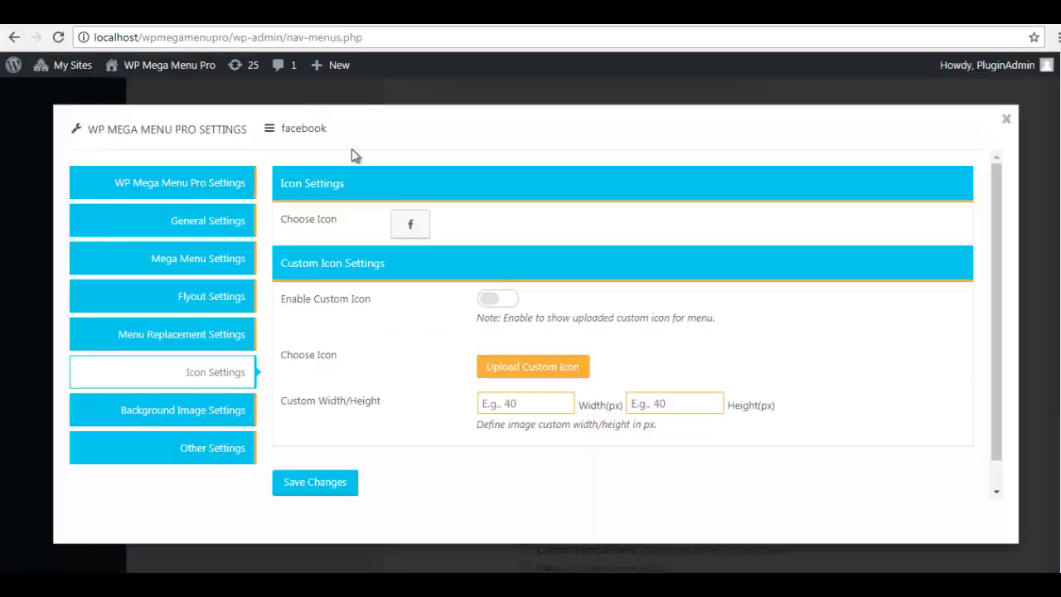
pyautogui.click(1006, 120)
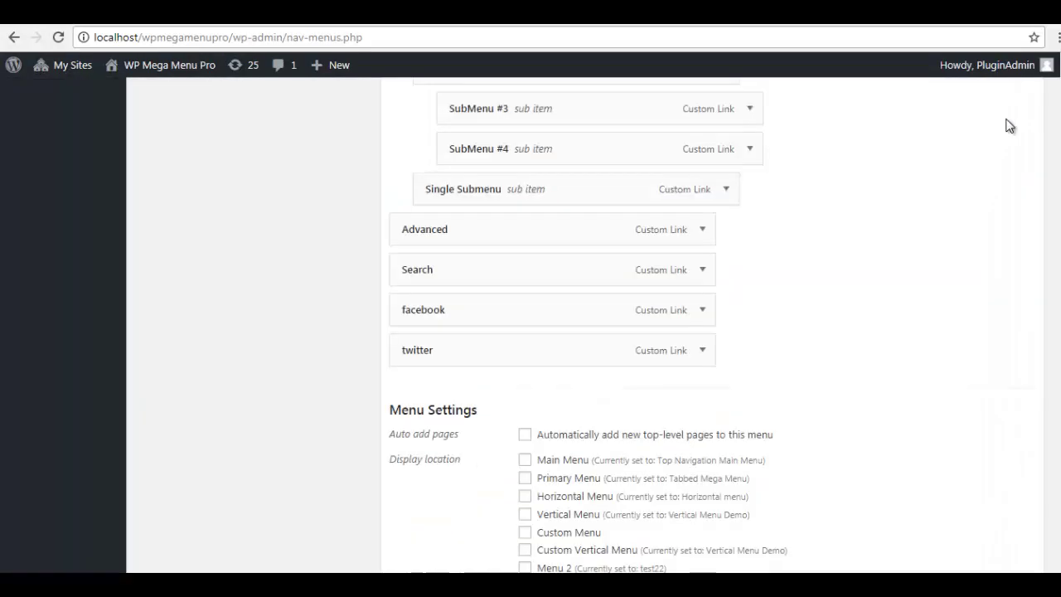
# - In the twitter item's general settings, enable Disable Menu Title, Active Menu Link, Show Menu Icon and Active Single Menu
pyautogui.click(485, 350)
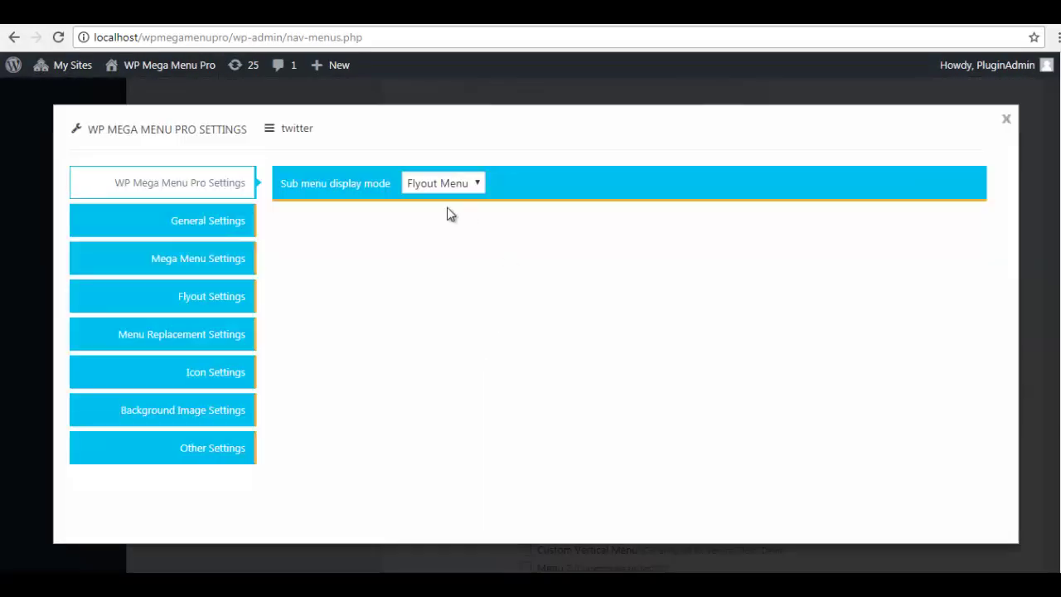
pyautogui.click(210, 220)
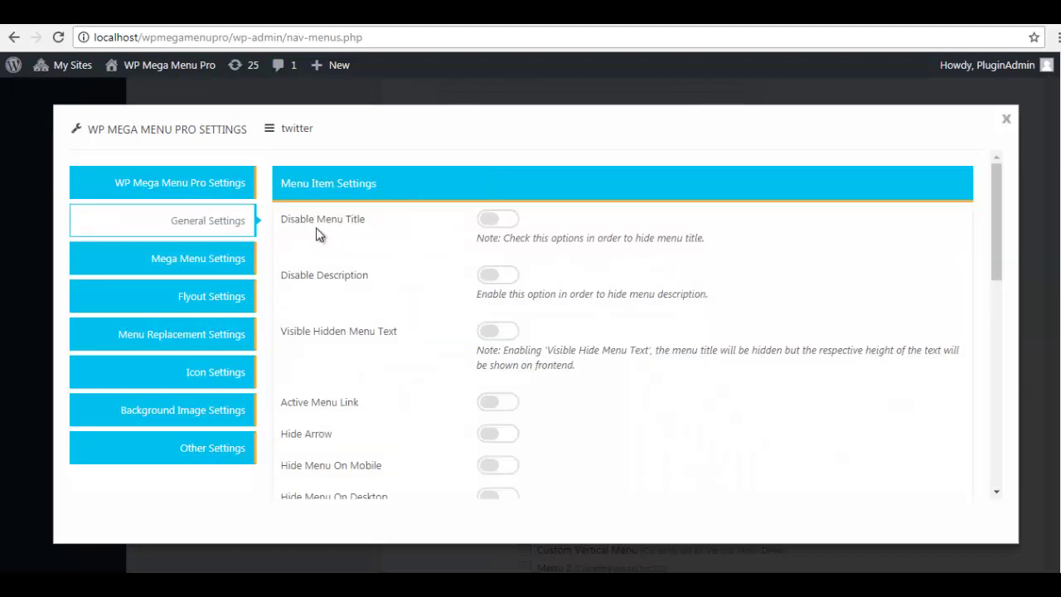
pyautogui.click(325, 229)
pyautogui.scroll(-2, 418, 292)
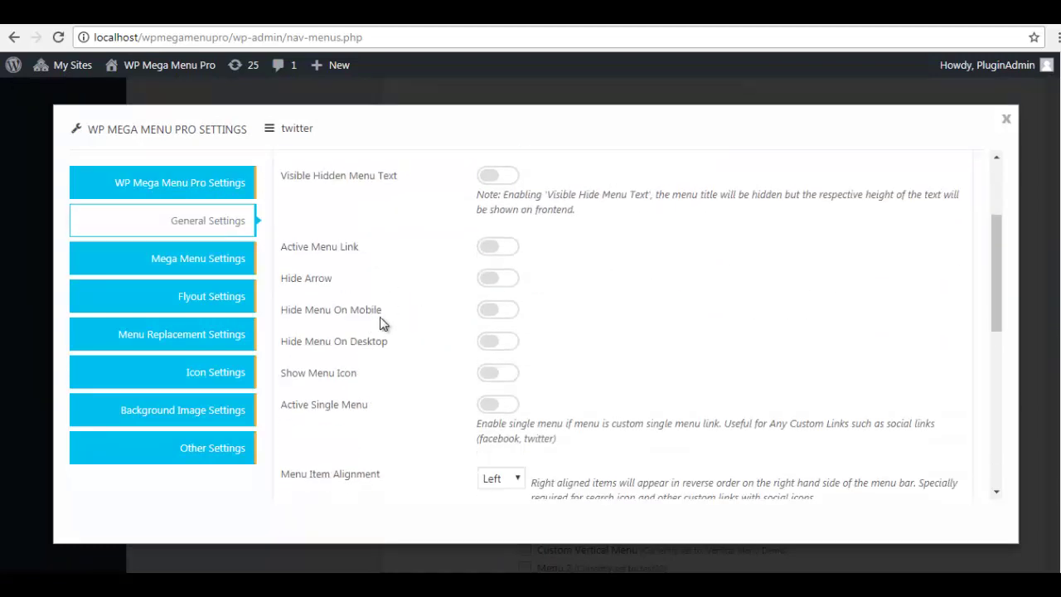
pyautogui.click(341, 248)
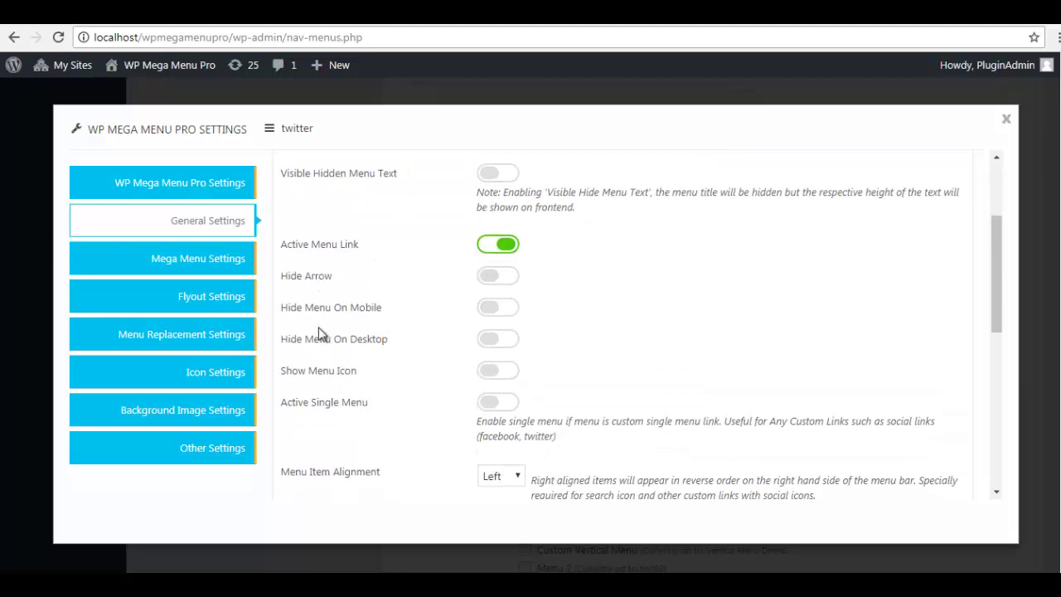
pyautogui.click(325, 374)
pyautogui.scroll(-1, 326, 374)
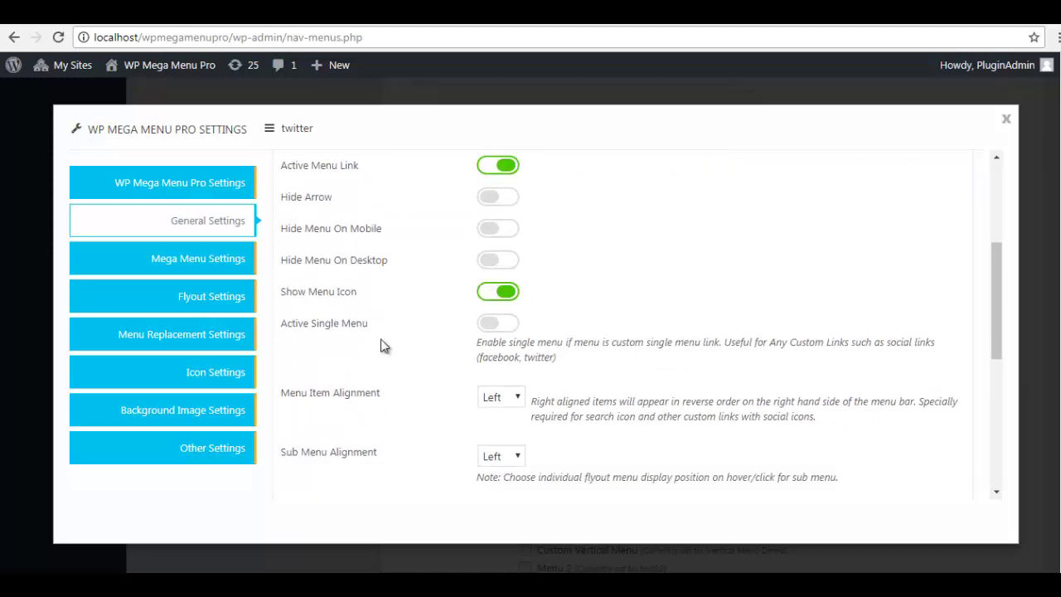
pyautogui.click(349, 327)
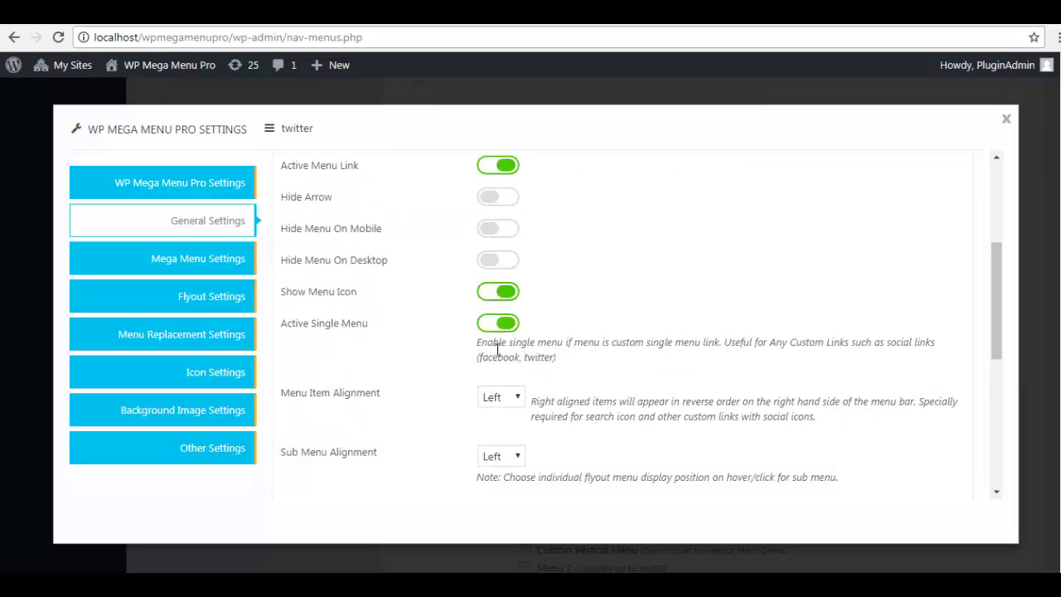
pyautogui.moveTo(476, 343); pyautogui.dragTo(565, 365)
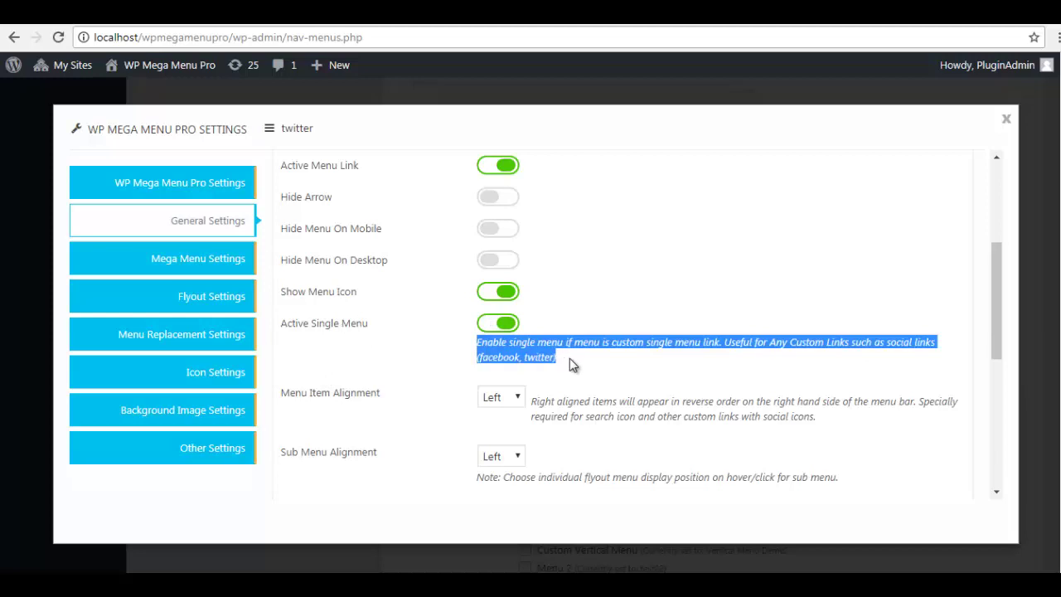
pyautogui.click(570, 358)
# - Set the twitter item's Menu Item Alignment to Right in its general settings
pyautogui.scroll(-2, 326, 373)
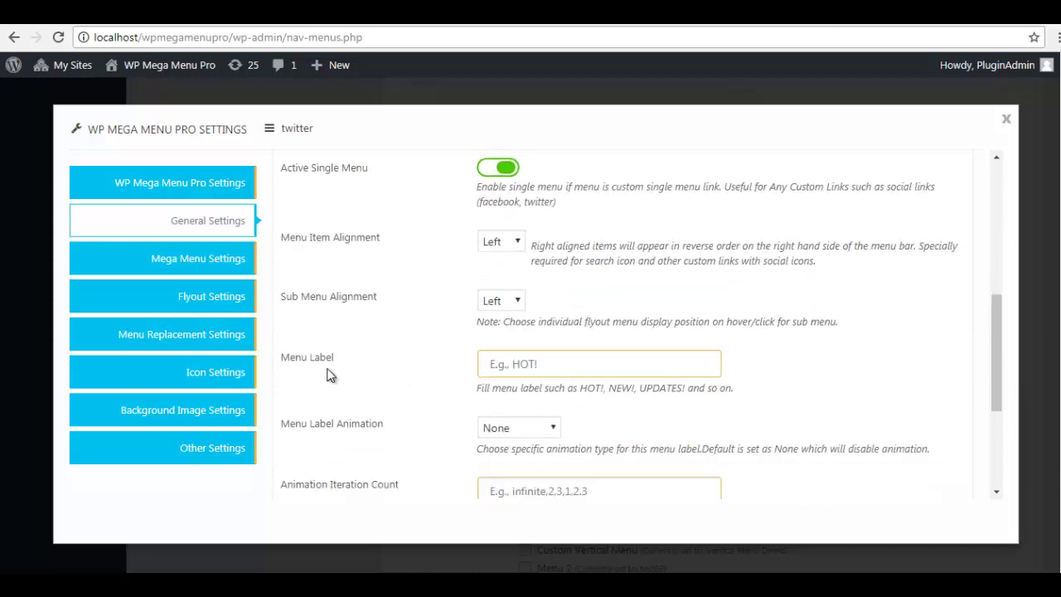
pyautogui.tripleClick(367, 241)
pyautogui.click(517, 238)
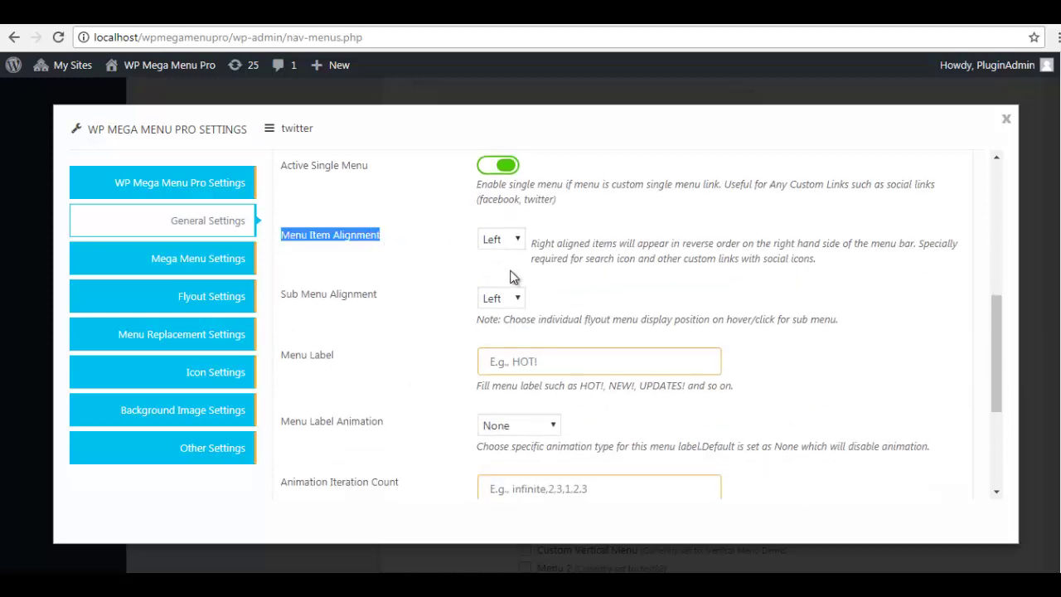
pyautogui.click(497, 274)
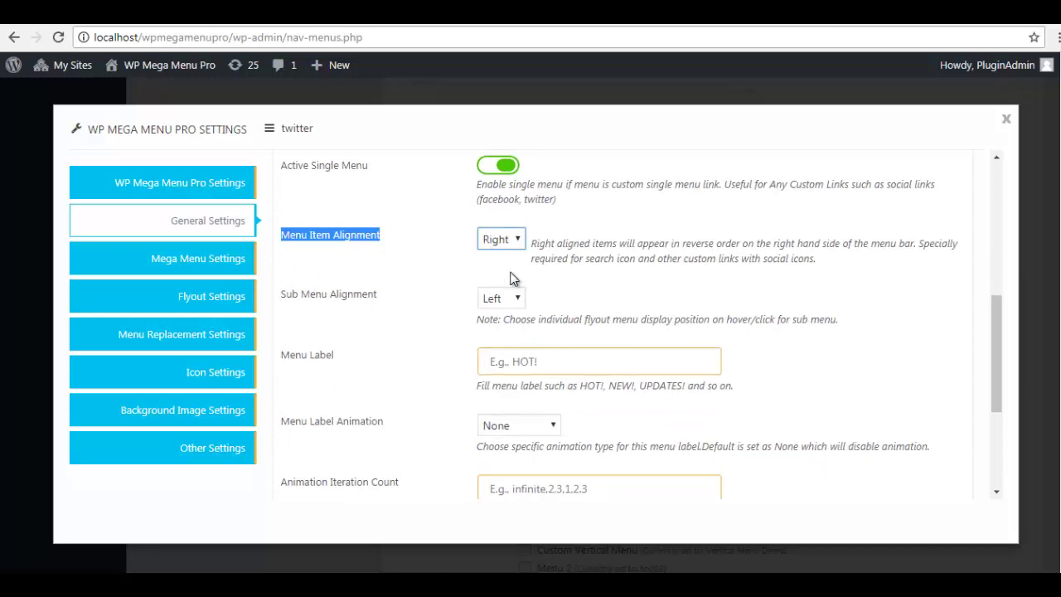
pyautogui.scroll(-3, 511, 279)
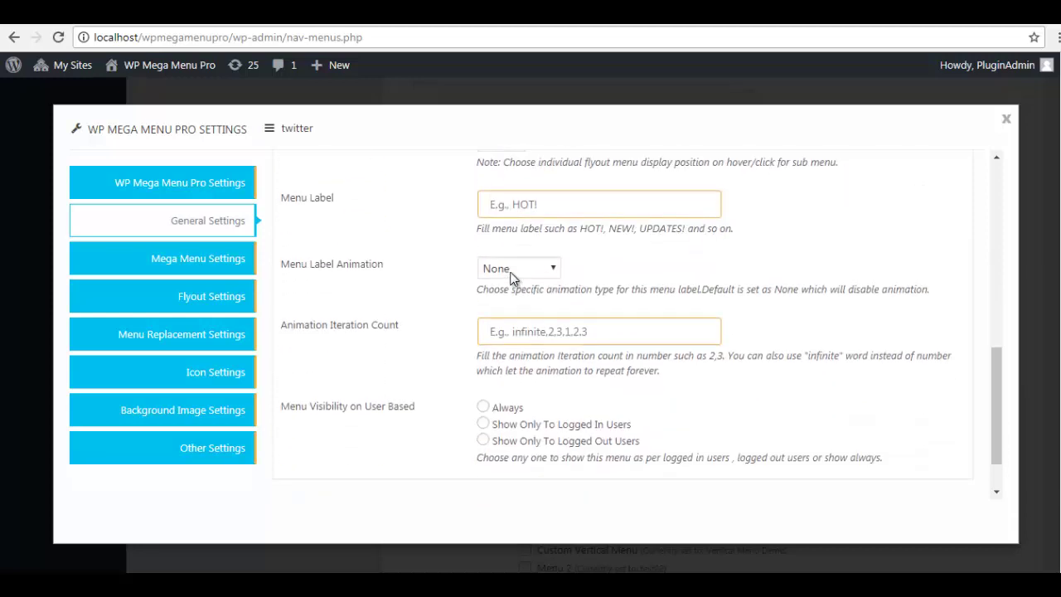
# - Search the Font Awesome icons for "twitter", choose the Twitter icon for the twitter item and save the changes
pyautogui.click(207, 374)
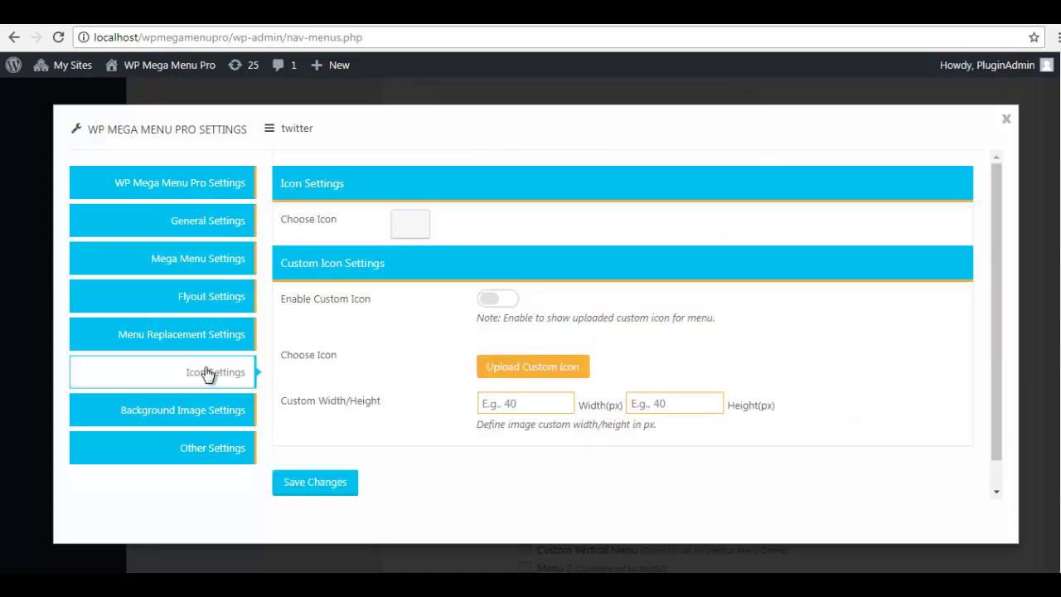
pyautogui.click(412, 226)
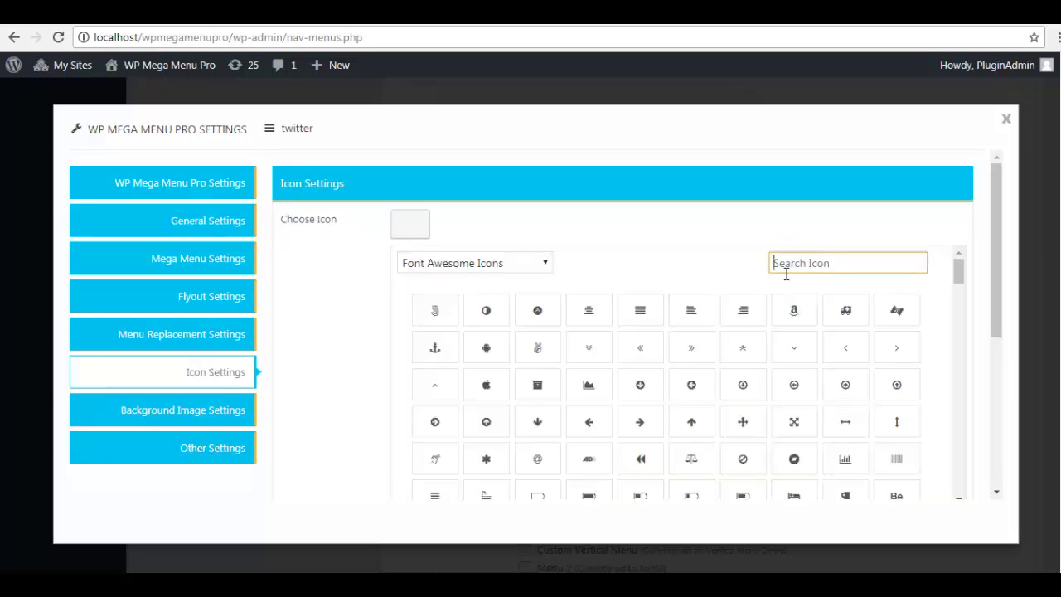
pyautogui.write('twitter')
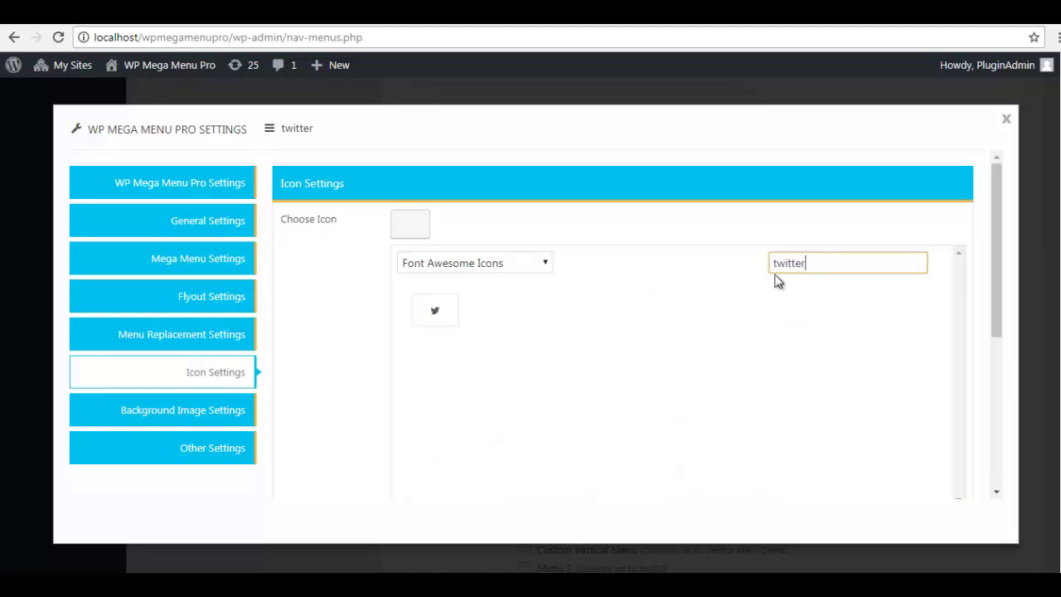
pyautogui.click(434, 312)
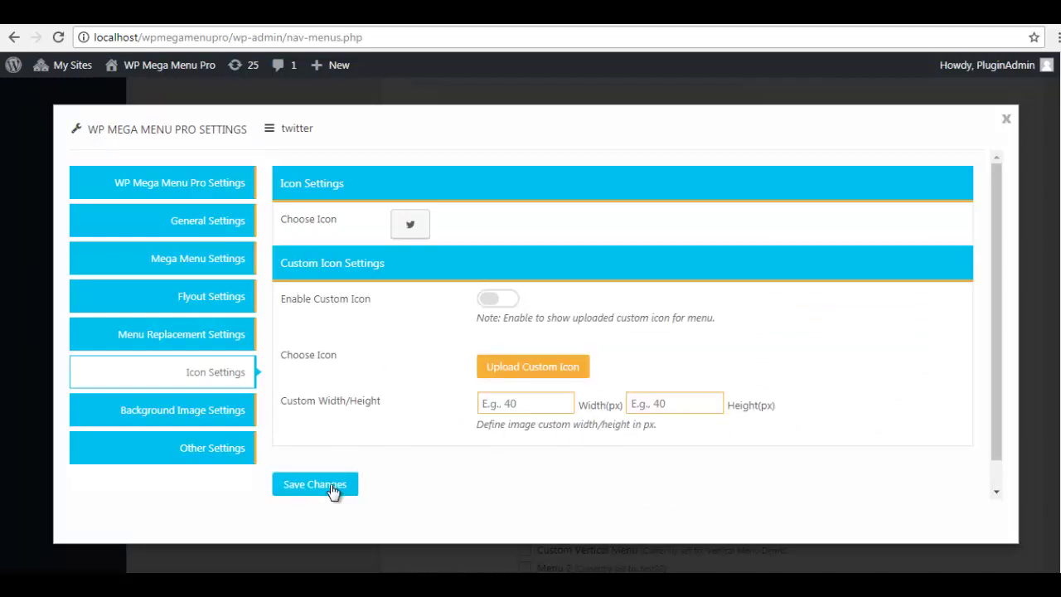
pyautogui.click(335, 487)
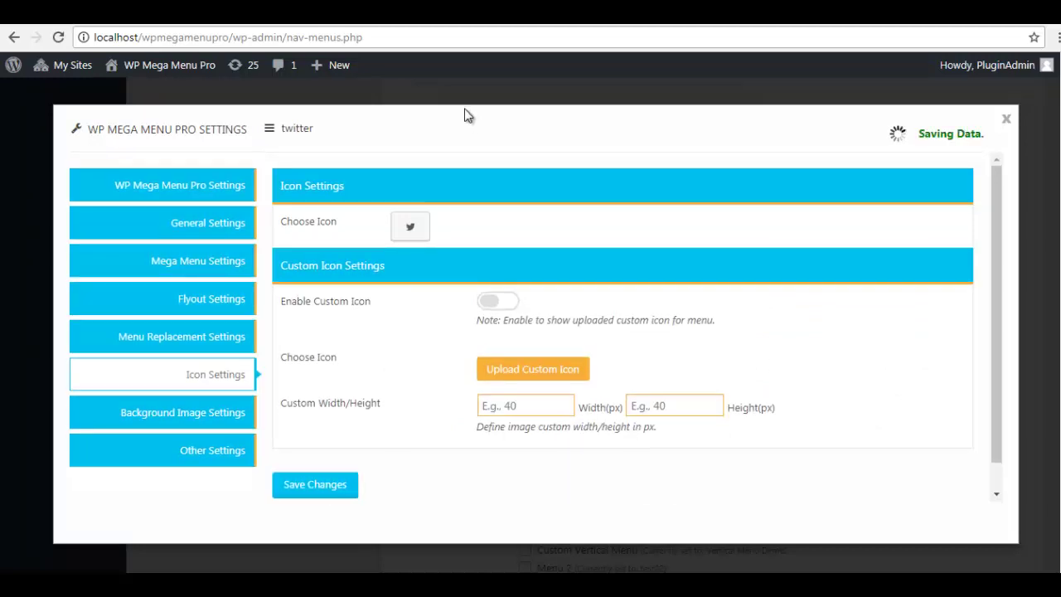
# - Reload the horizontal demo page to check the social icons, toggle its search field, and close the twitter item's settings
pyautogui.hotkey('ctrl', 'Tab')
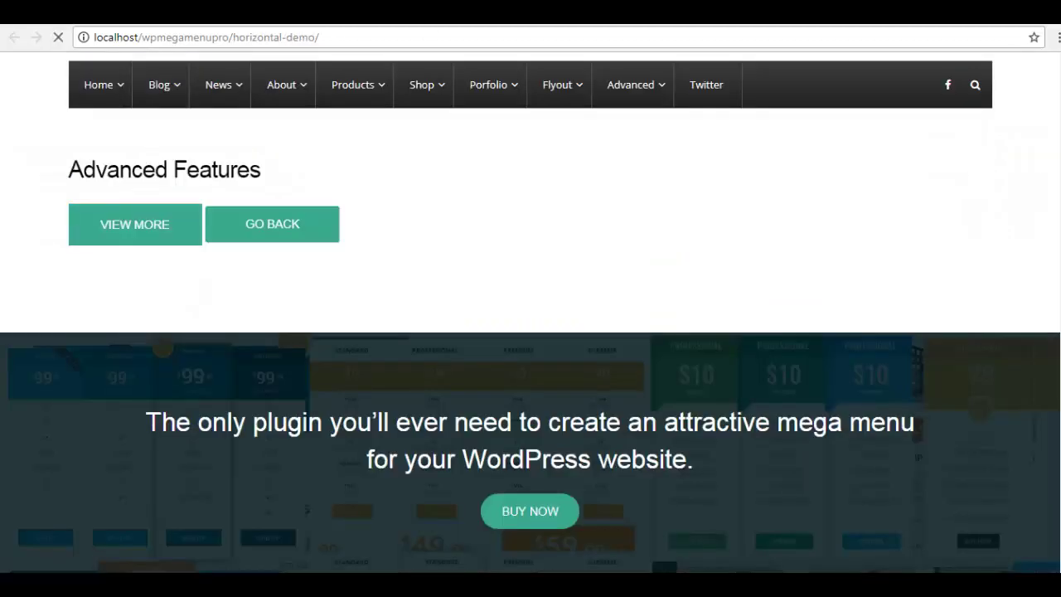
pyautogui.press('F5')
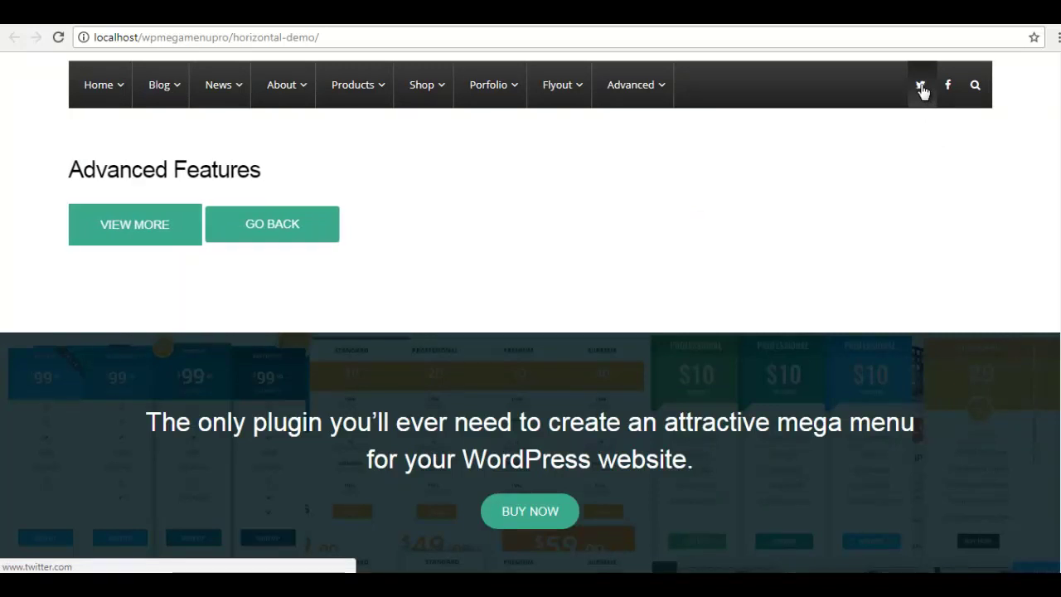
pyautogui.click(975, 87)
pyautogui.click(977, 88)
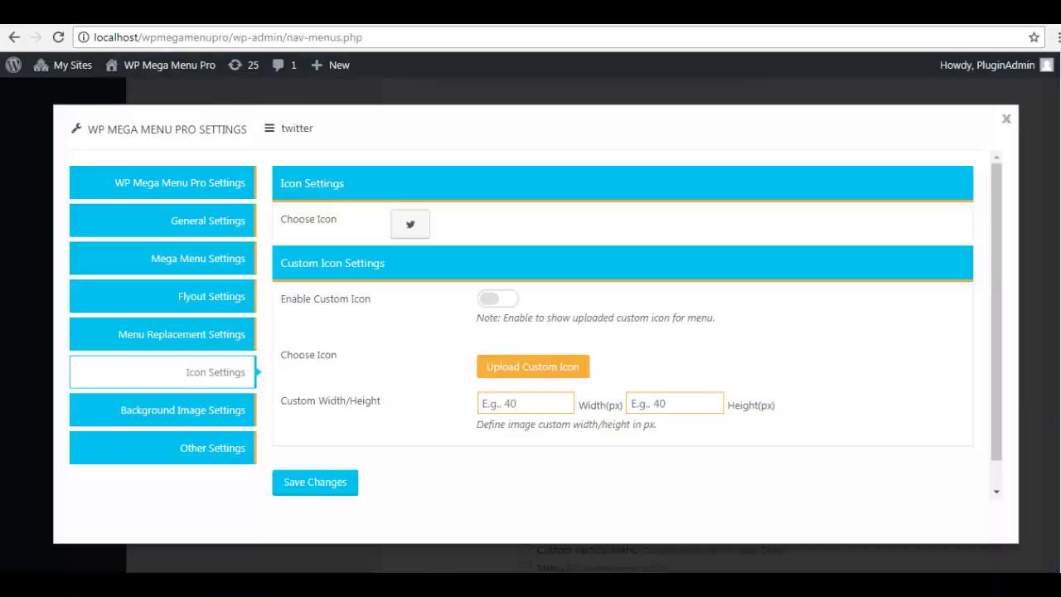
pyautogui.click(1006, 122)
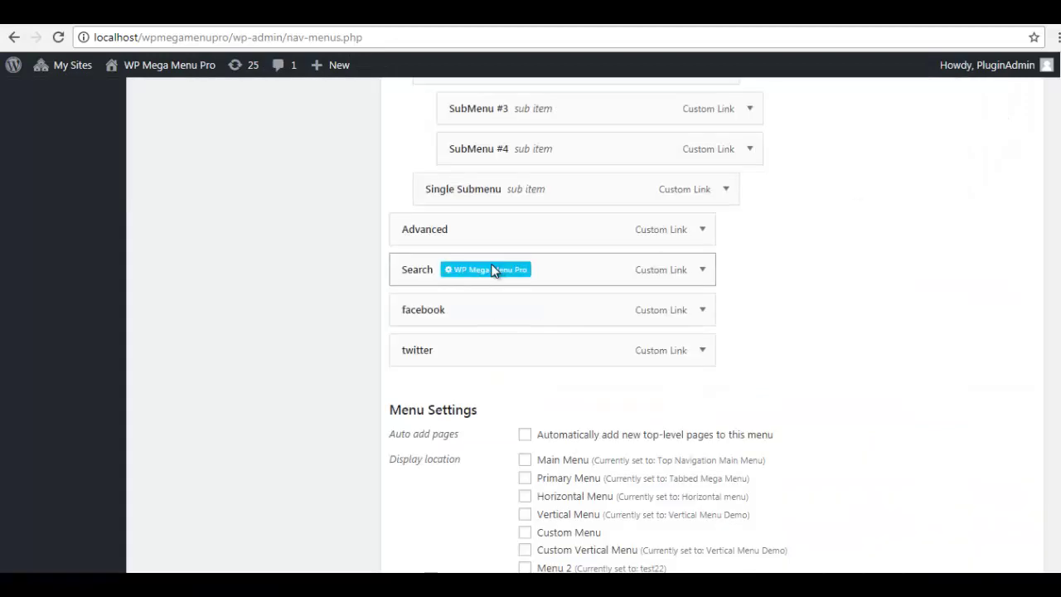
# - Open the Search item's Menu Replacement Settings and add in Notepad "To display search field on left and right direction you can simply changed its shortcode."
pyautogui.click(492, 270)
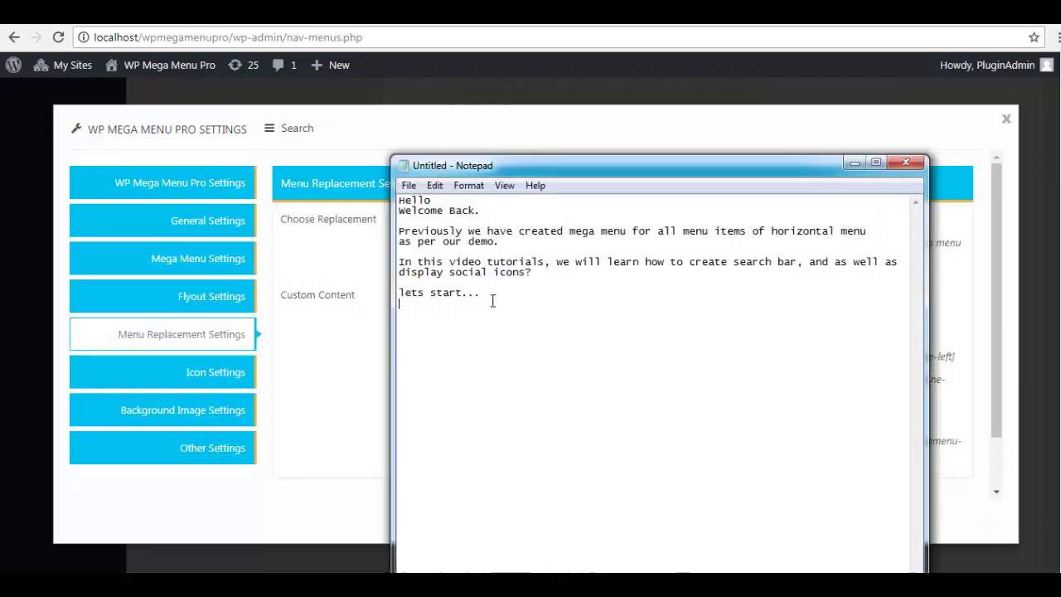
pyautogui.write('o display')
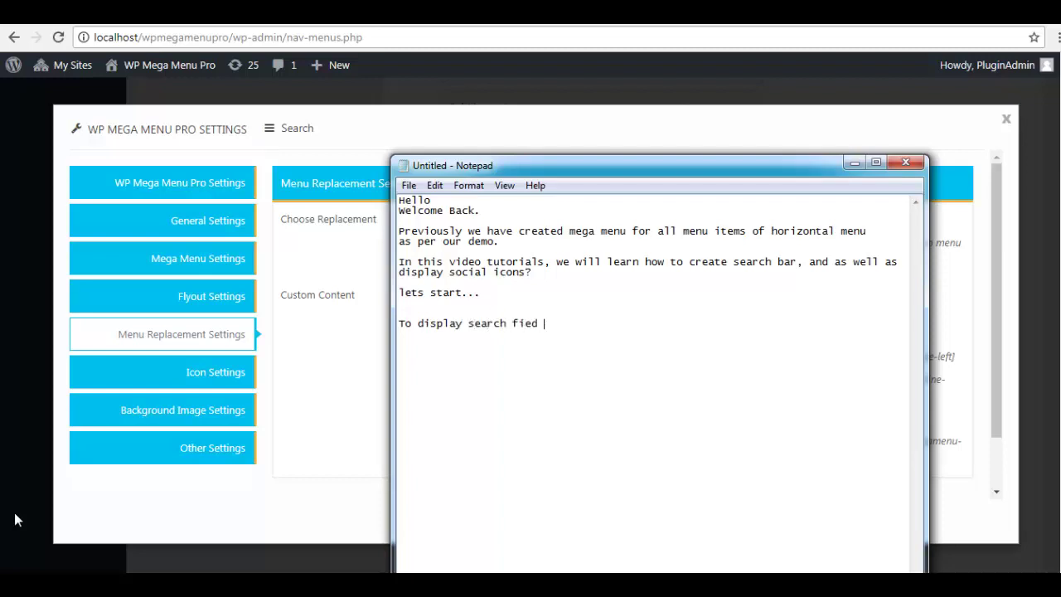
pyautogui.write('search field on left and right')
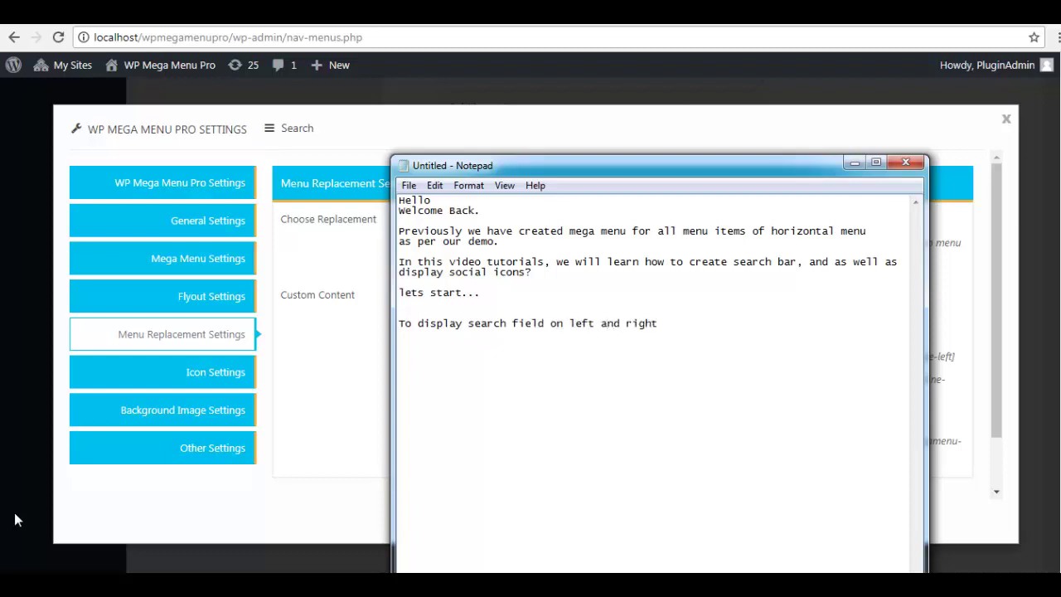
pyautogui.write(' direction you can siom')
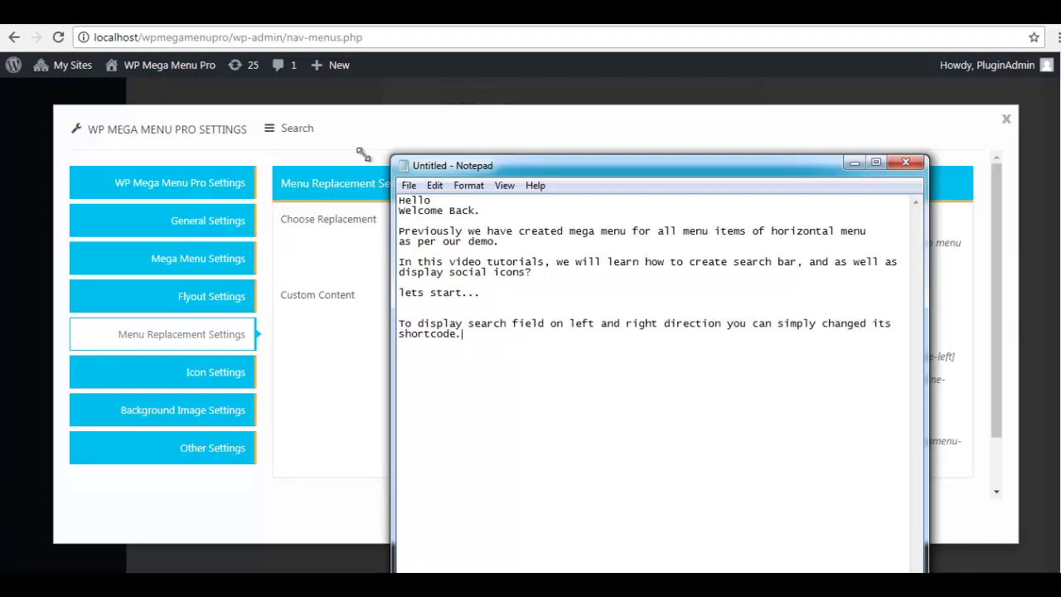
# - Return to the Search item's Menu Replacement Settings and highlight the Inline toggle to Right search form shortcode line
pyautogui.click(850, 163)
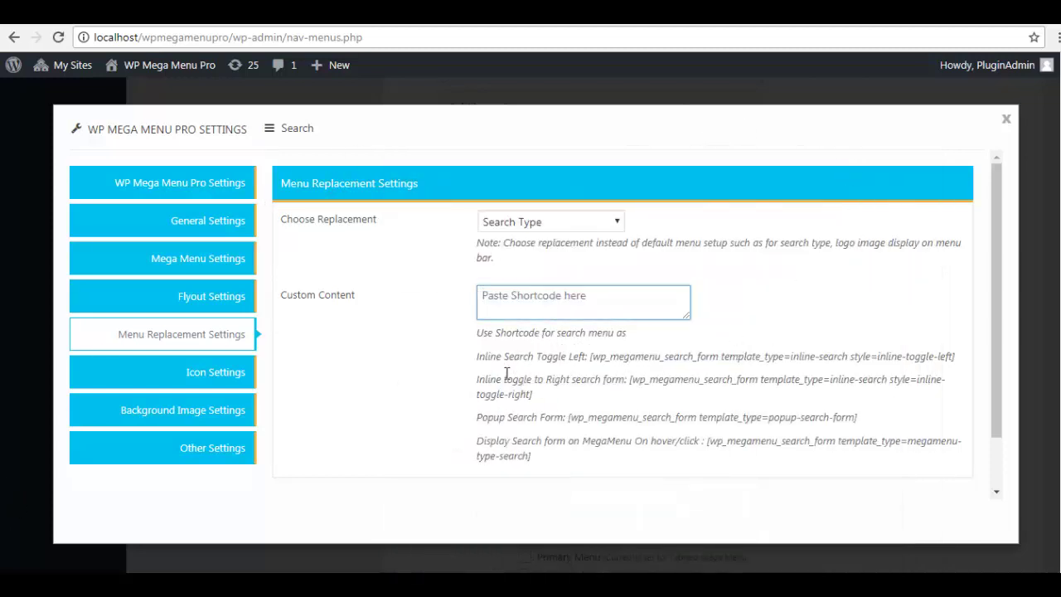
pyautogui.moveTo(477, 379); pyautogui.dragTo(602, 398)
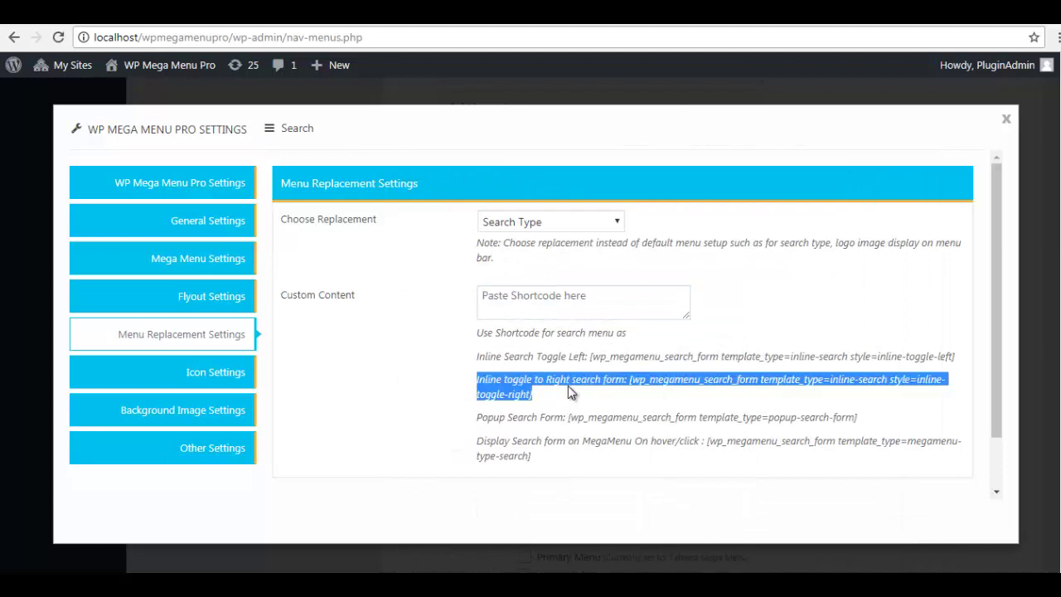
# - Copy the [wp_megamenu_search_form template_type=inline-search style=inline-toggle-right] shortcode into Custom Content, save the changes and test the search icon on the horizontal demo page
pyautogui.click(629, 380)
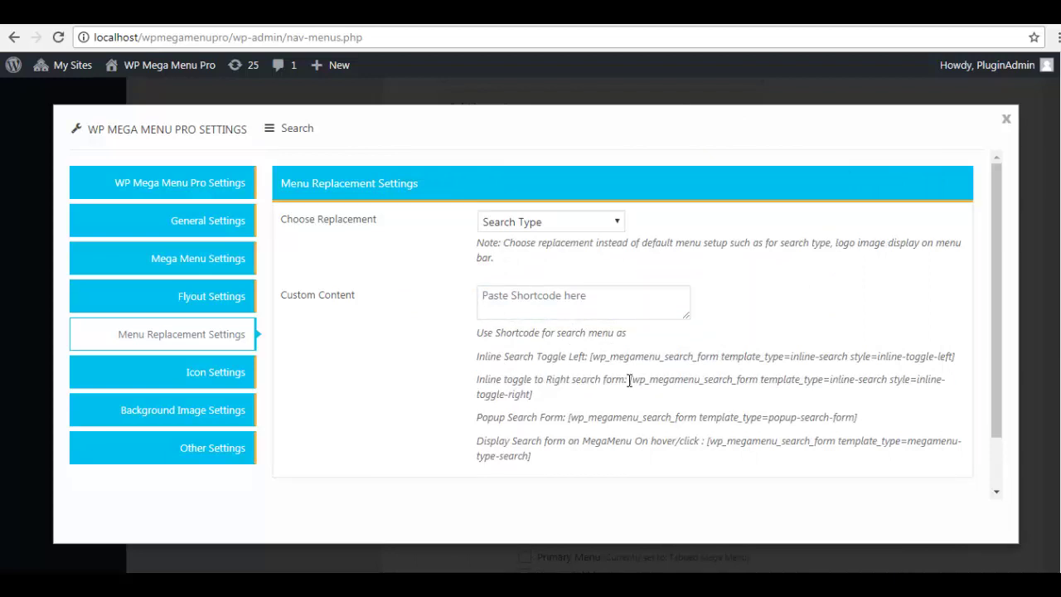
pyautogui.moveTo(630, 380); pyautogui.dragTo(635, 396)
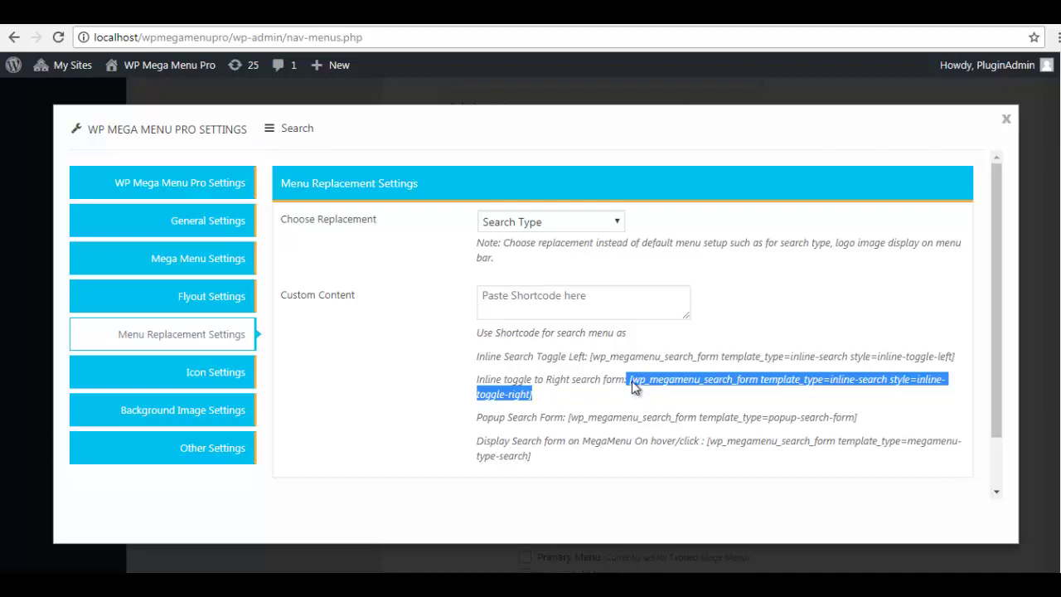
pyautogui.click(630, 387)
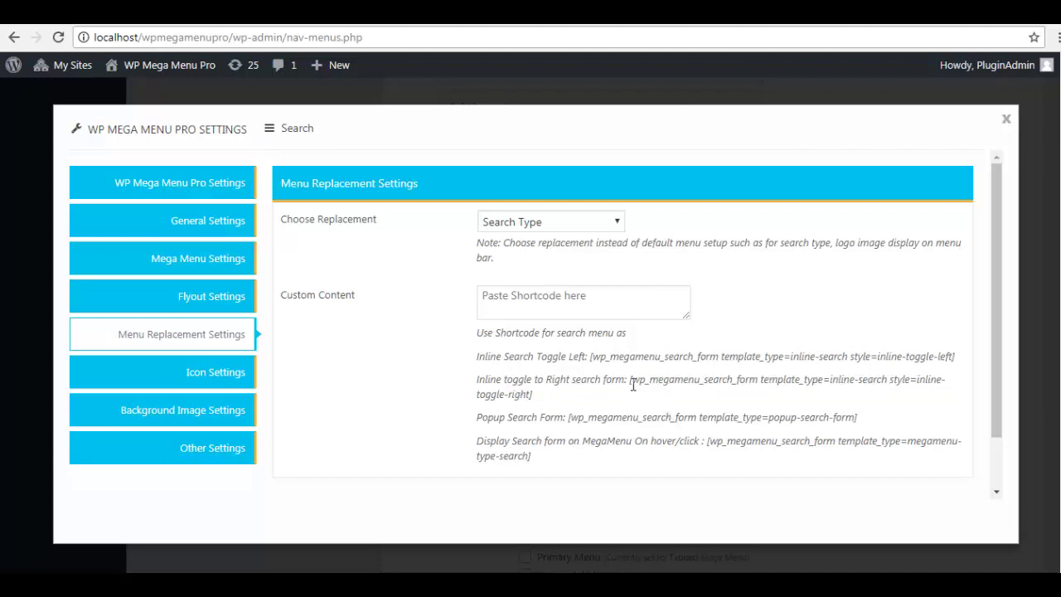
pyautogui.moveTo(631, 382); pyautogui.dragTo(634, 390)
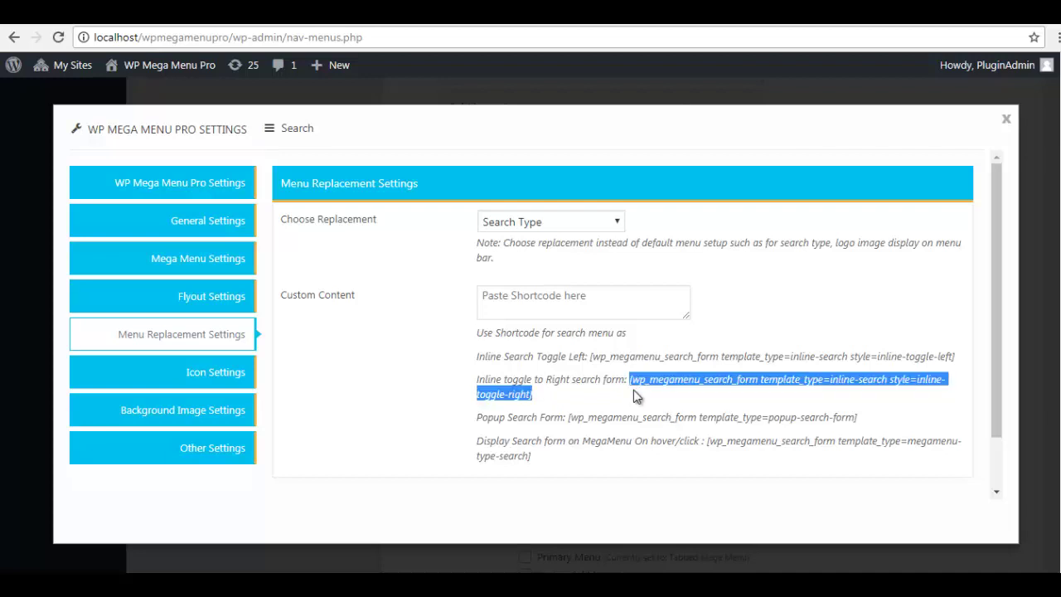
pyautogui.click(559, 304)
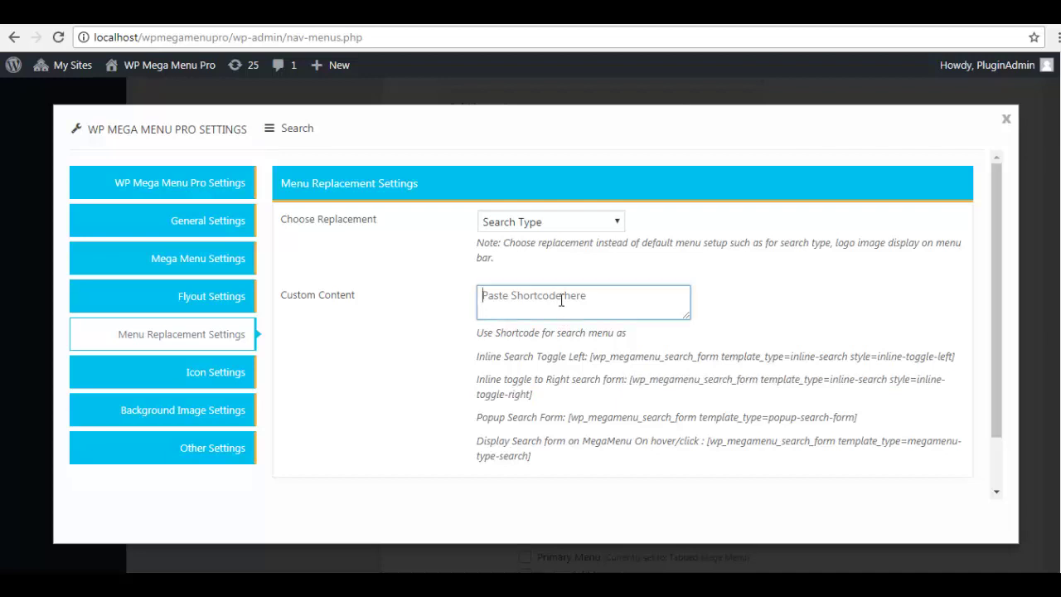
pyautogui.hotkey('ctrl', 'v')
pyautogui.scroll(-2, 497, 397)
pyautogui.click(322, 461)
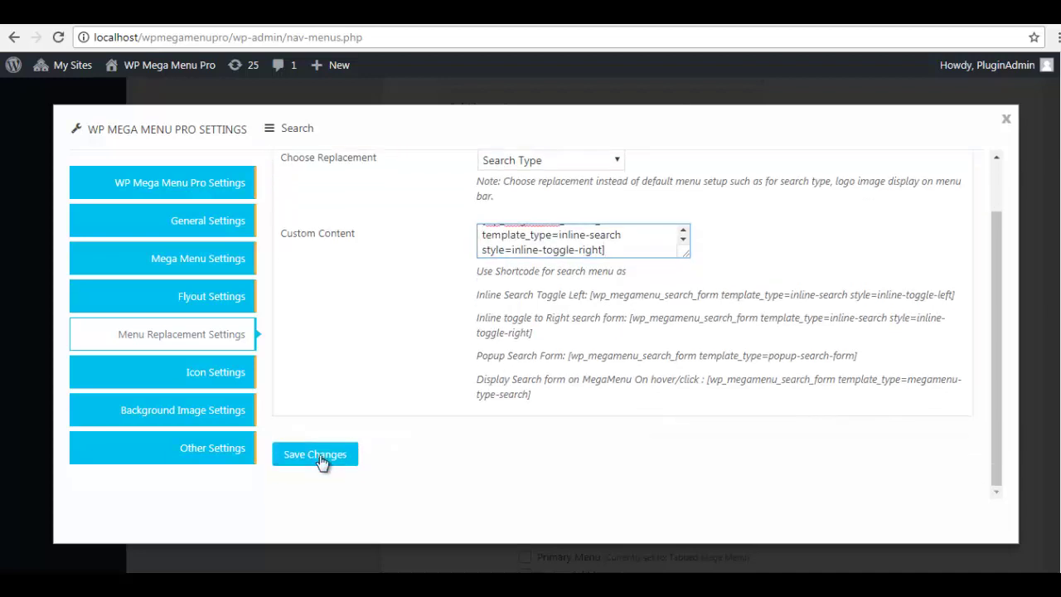
pyautogui.click(322, 461)
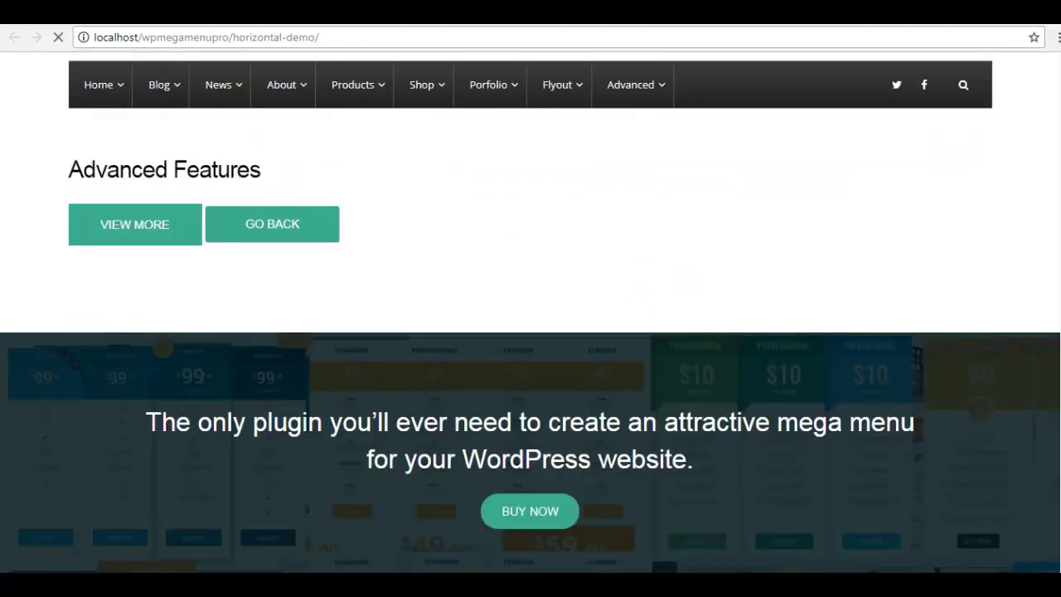
pyautogui.click(976, 85)
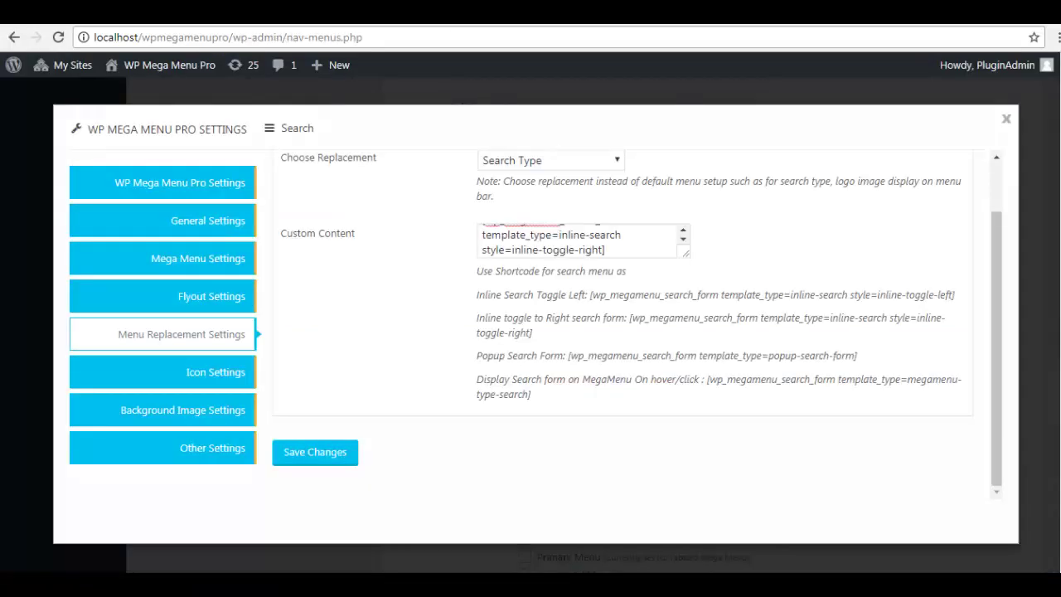
# - Switch to Notepad, add the line "To display Search field on popup form." and minimize the note
pyautogui.hotkey('alt', 'Tab')
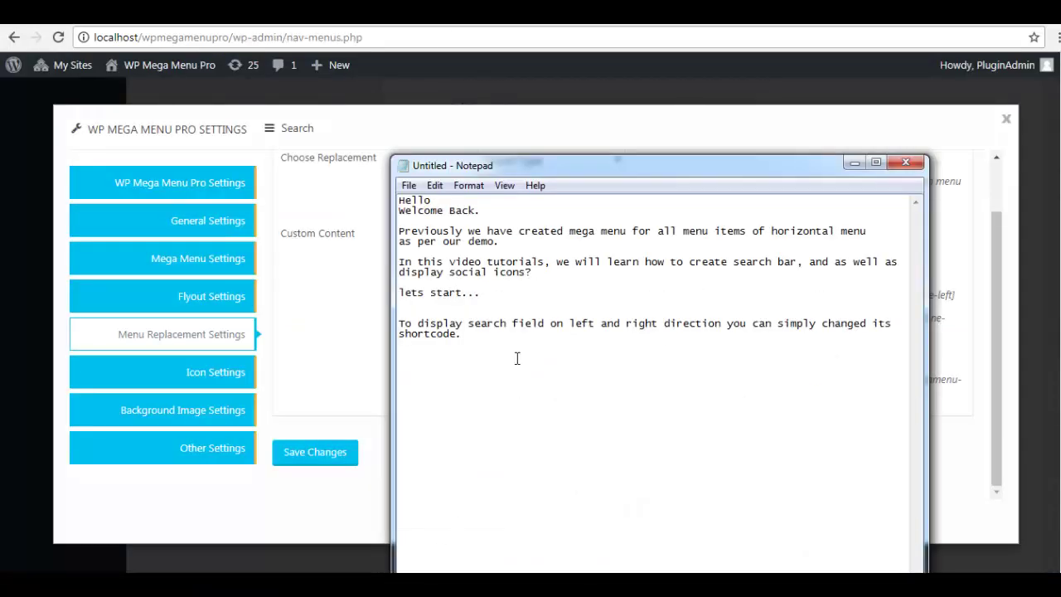
pyautogui.write('To dis')
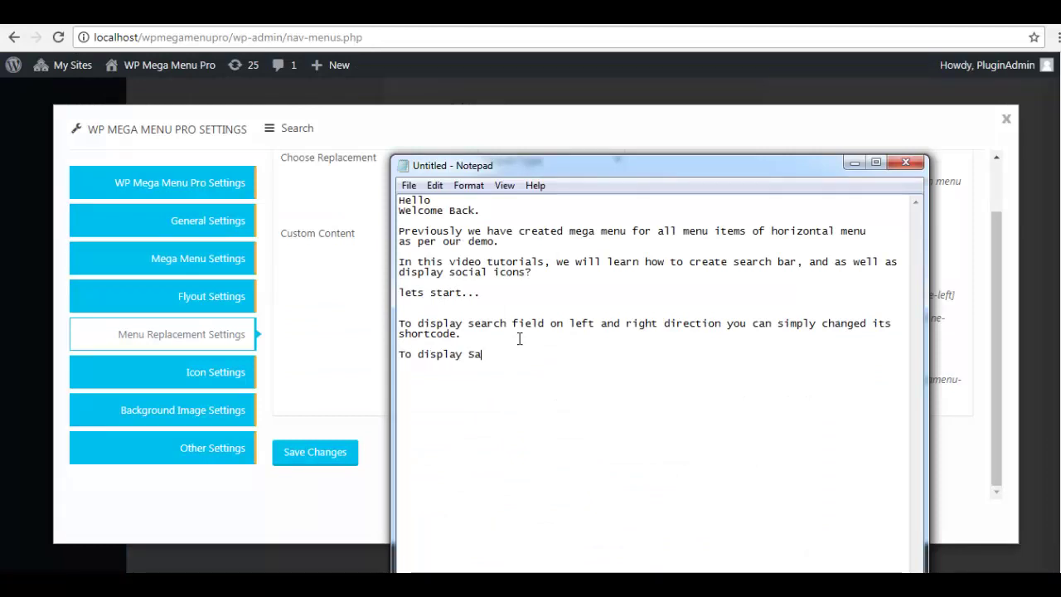
pyautogui.write('play Sea')
pyautogui.press('BackSpace')
pyautogui.write('eart')
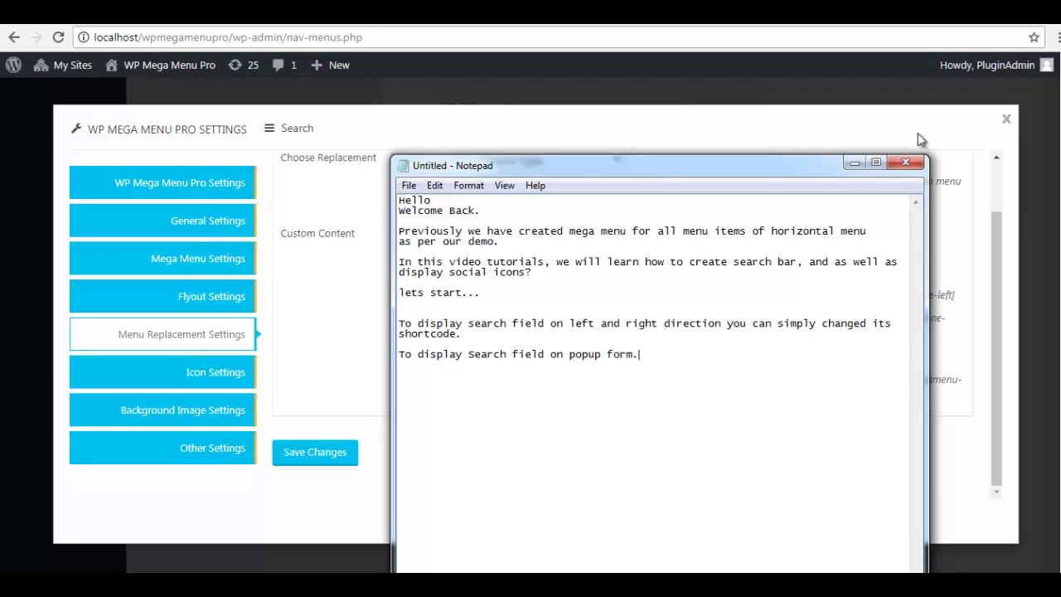
pyautogui.click(854, 162)
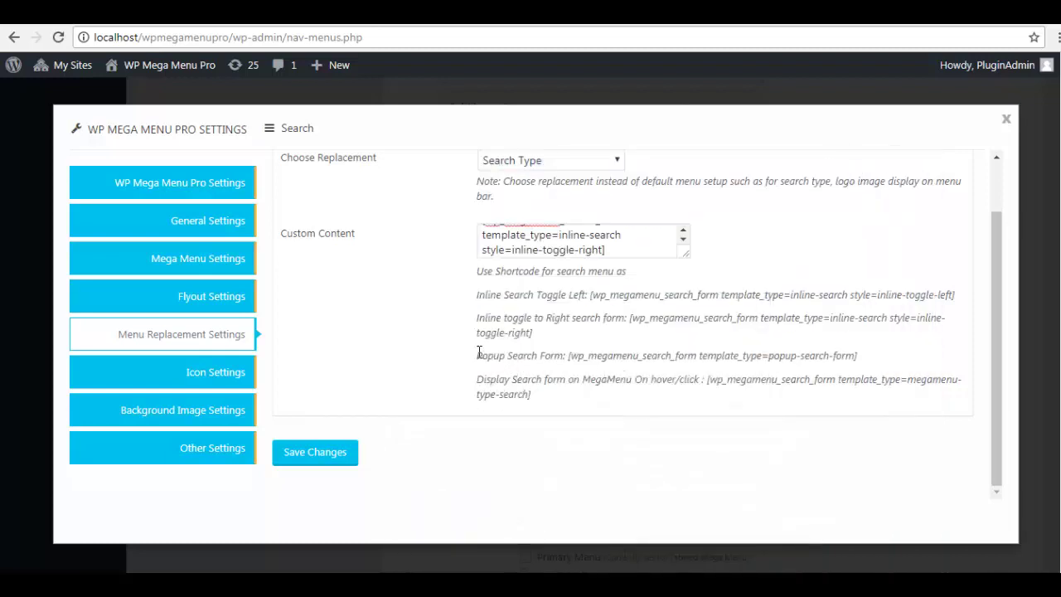
# - Replace the Search item's Custom Content with the shortcode [wp_megamenu_search_form template_type=popup-search-form] and save the changes
pyautogui.moveTo(478, 355); pyautogui.dragTo(867, 362)
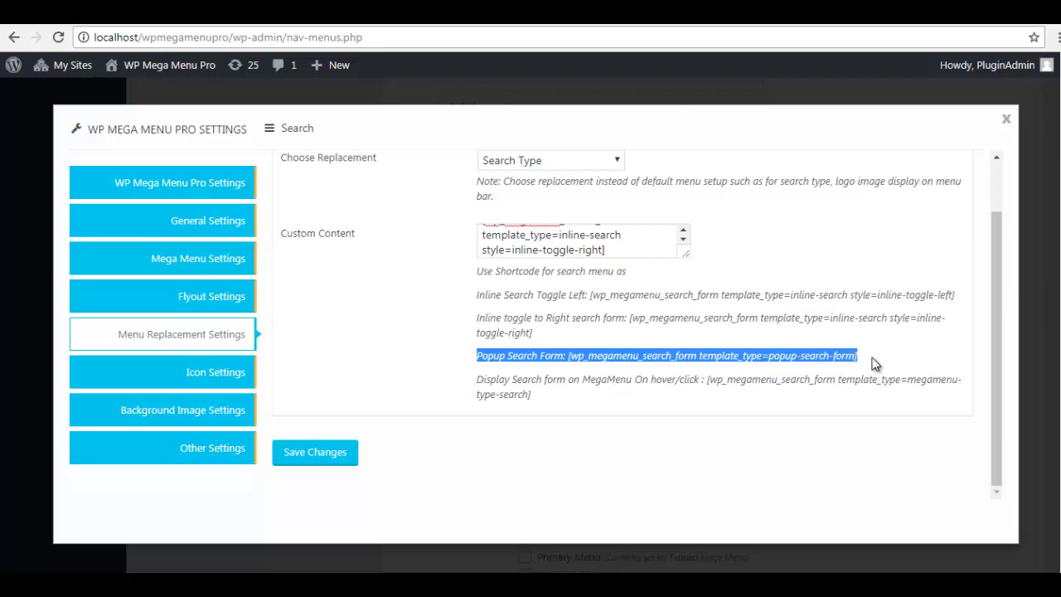
pyautogui.moveTo(567, 357); pyautogui.dragTo(622, 358)
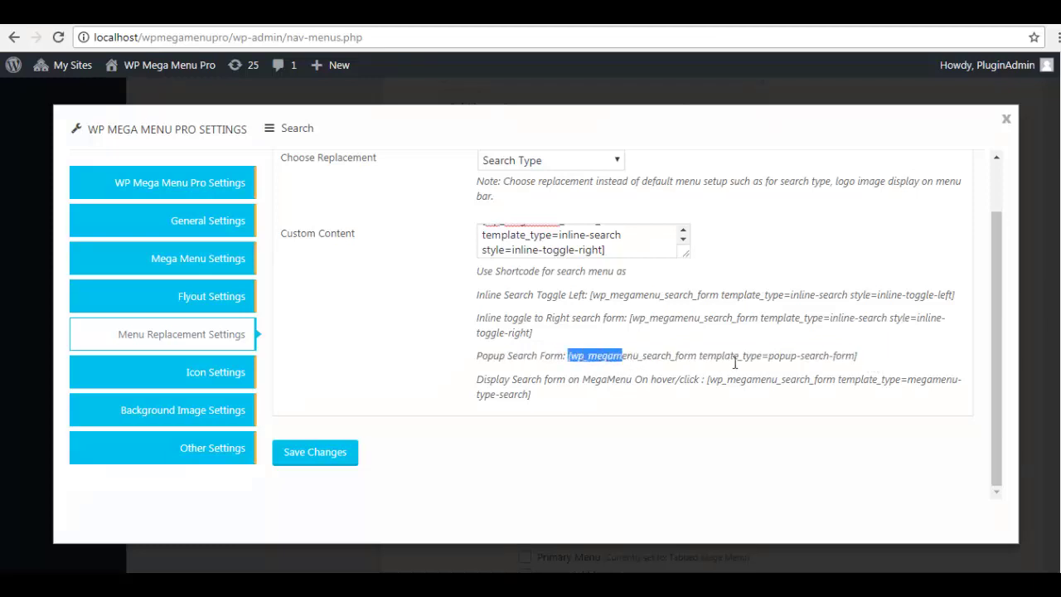
pyautogui.moveTo(735, 362); pyautogui.dragTo(883, 367)
pyautogui.hotkey('ctrl', 'c')
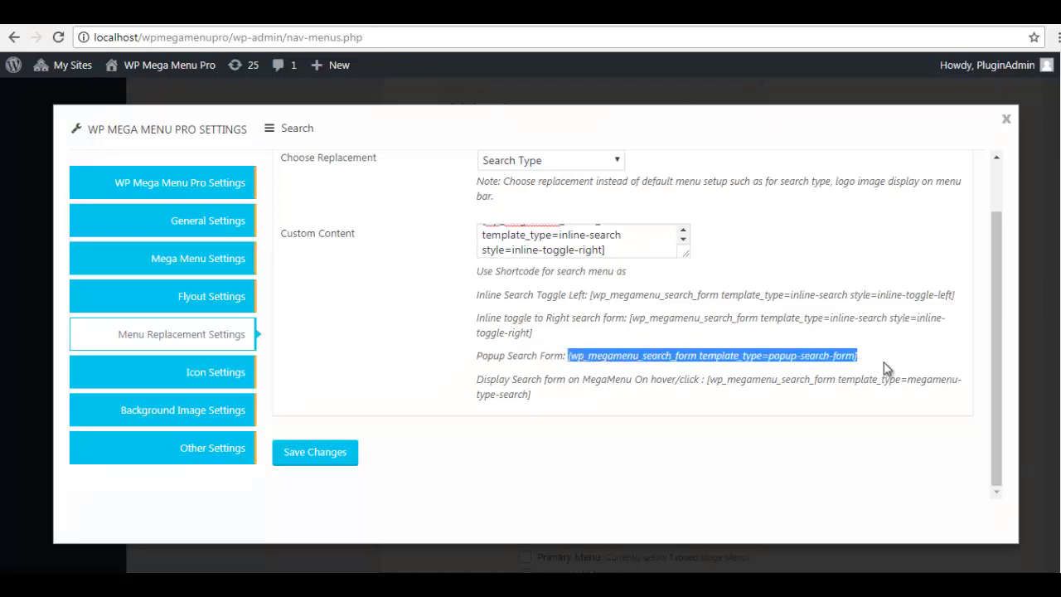
pyautogui.click(603, 247)
pyautogui.hotkey('ctrl', 'a')
pyautogui.hotkey('ctrl', 'v')
pyautogui.click(331, 460)
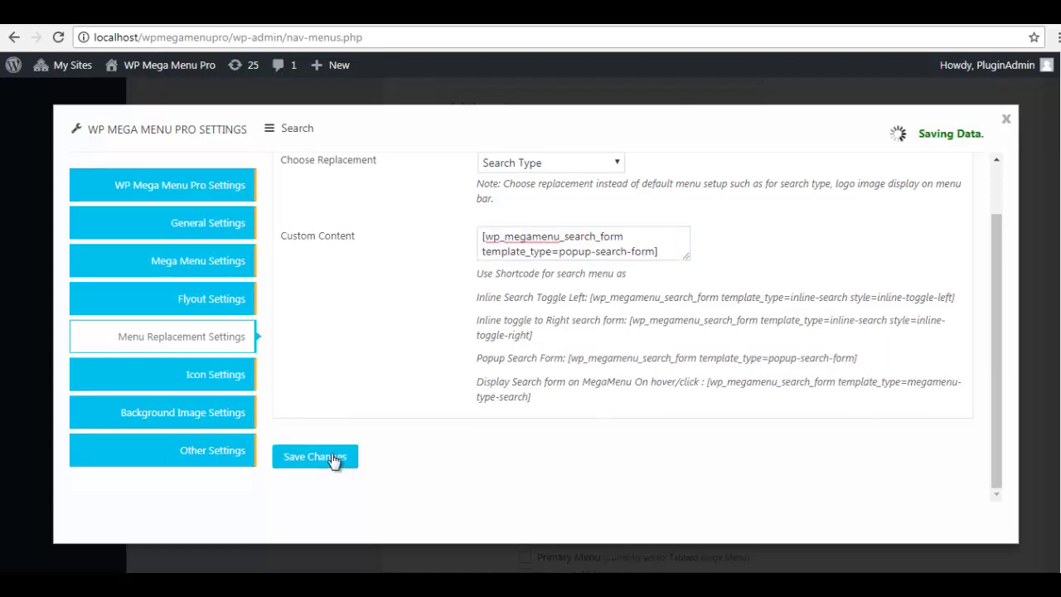
# - Open and close the popup search form on the horizontal demo page, and return to the Search item's Menu Replacement Settings
pyautogui.click(423, 24)
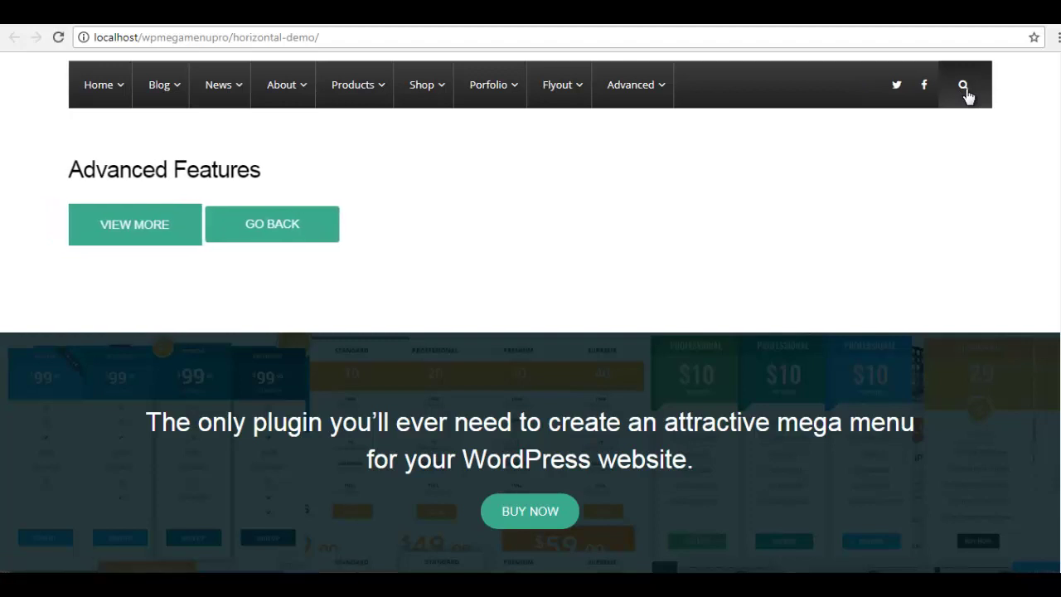
pyautogui.click(963, 86)
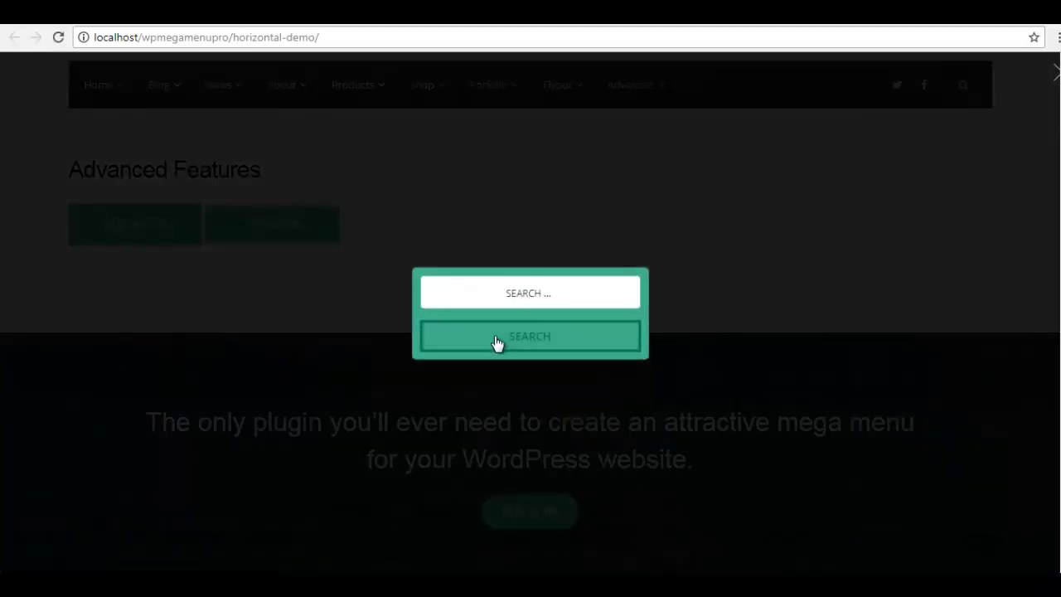
pyautogui.click(778, 382)
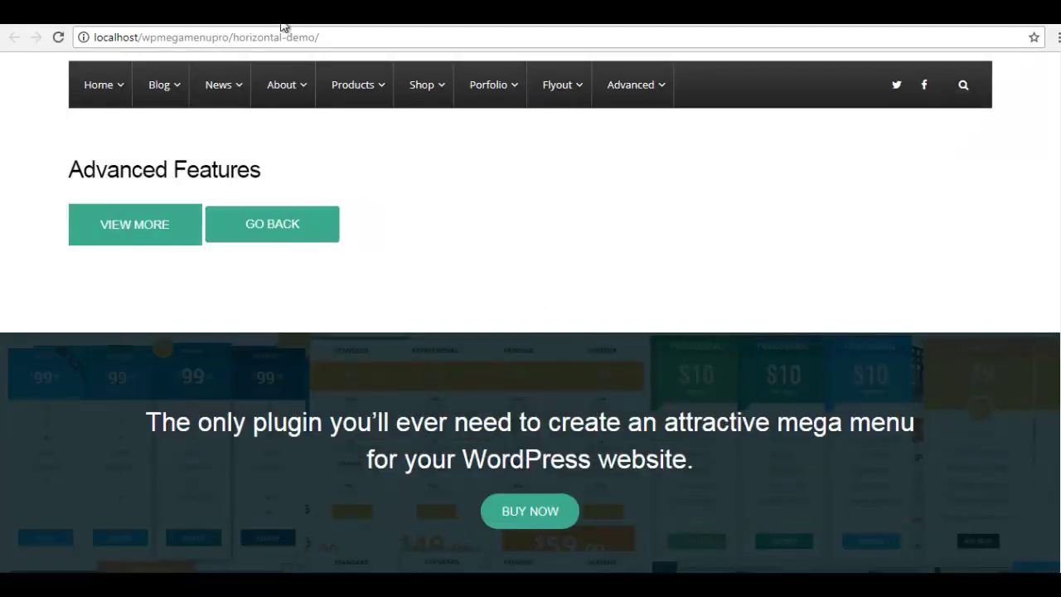
pyautogui.click(282, 26)
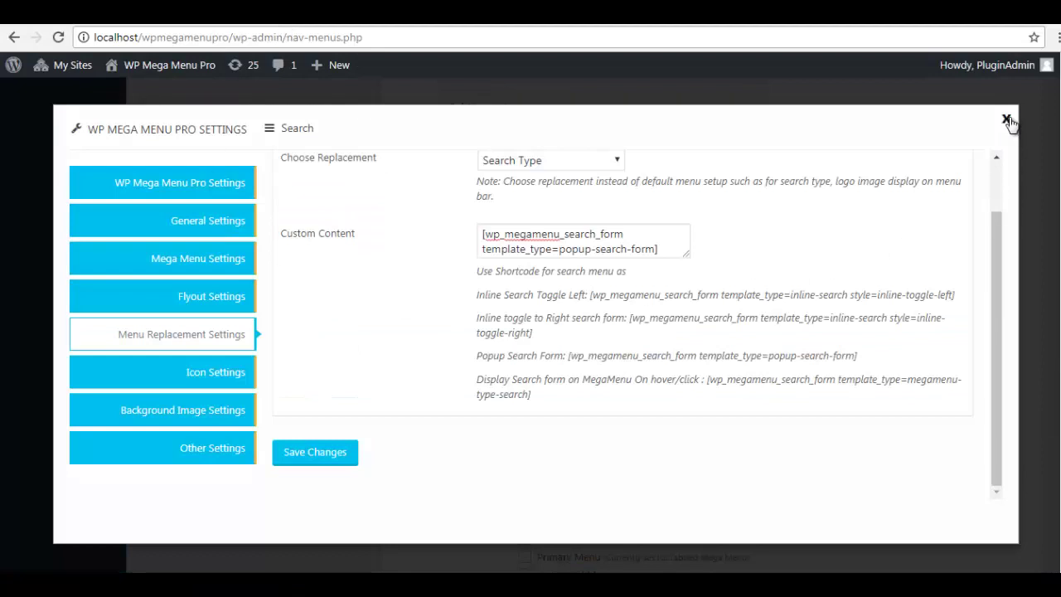
pyautogui.scroll(2, 730, 305)
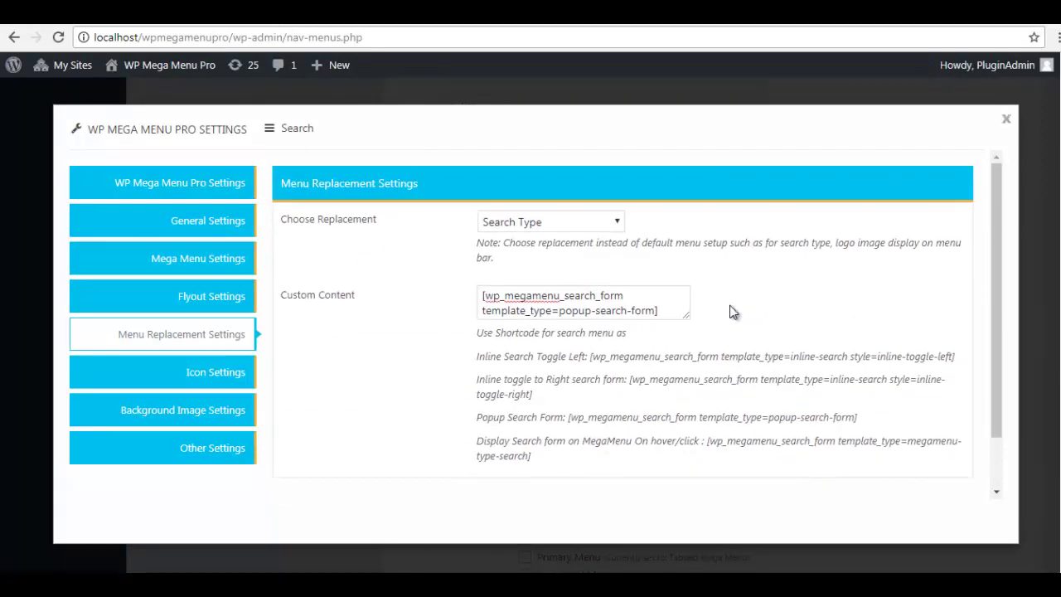
# - View the Choose Skins/Templates and Transition Effects options on the online horizontal mega menu demo
pyautogui.hotkey('ctrl', 'Tab')
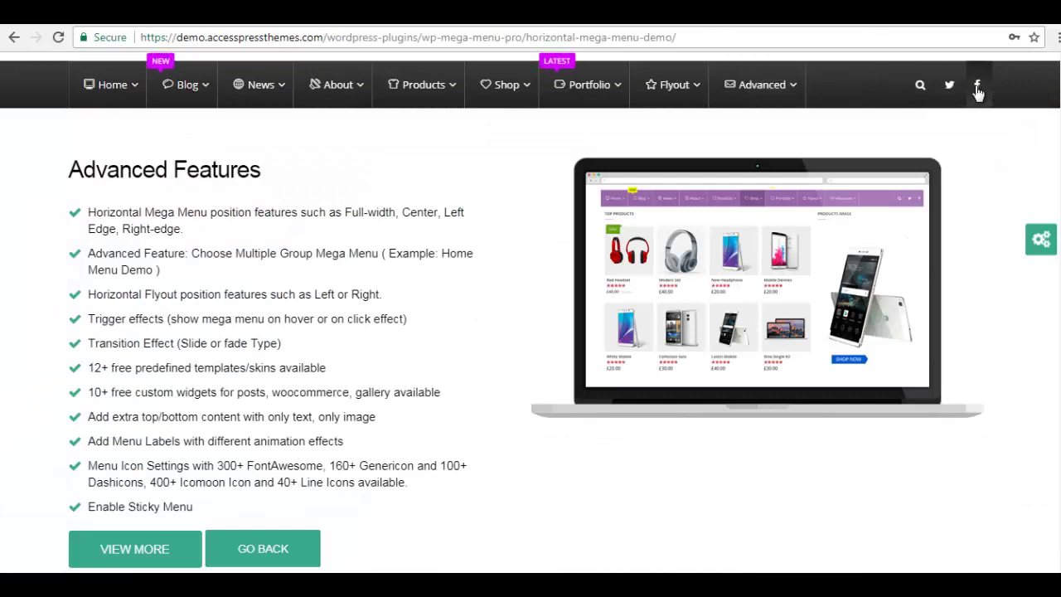
pyautogui.click(1041, 239)
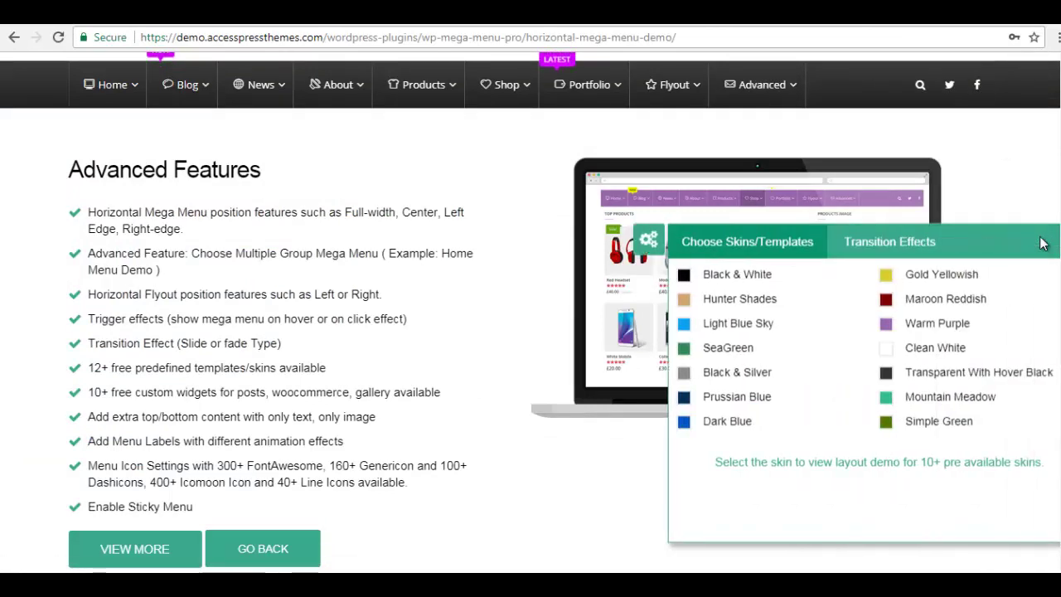
pyautogui.click(872, 246)
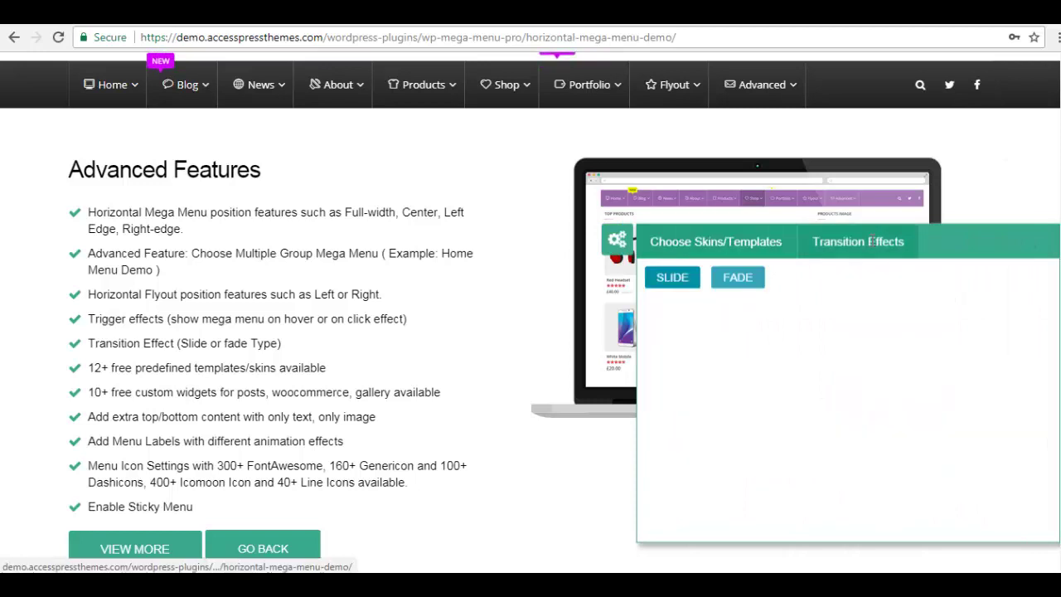
pyautogui.click(658, 239)
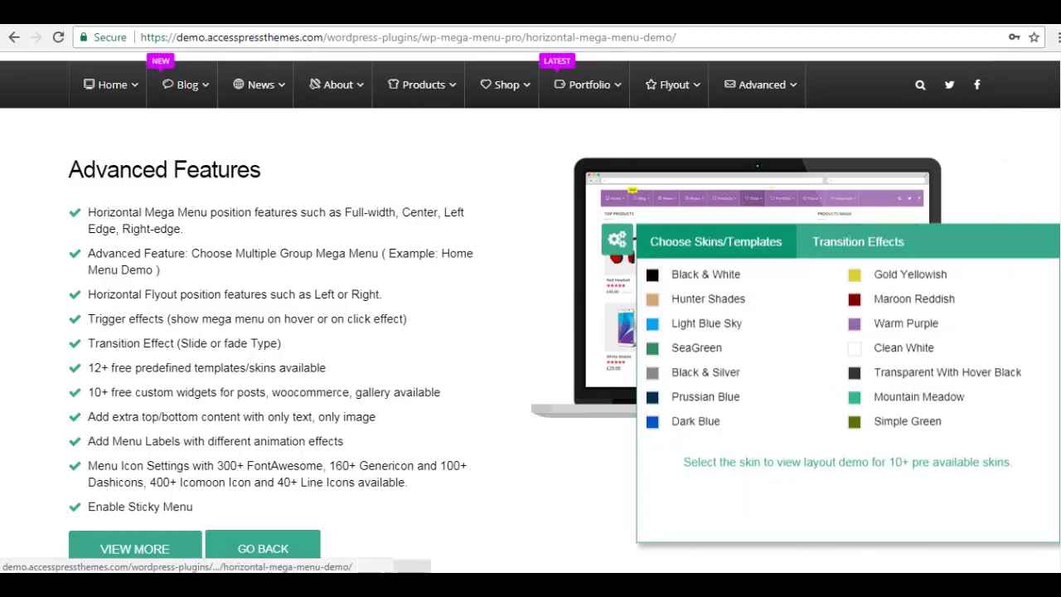
# - Switch to Notepad and add the closing line "Thank you for watching." below the popup form note
pyautogui.hotkey('alt', 'Tab')
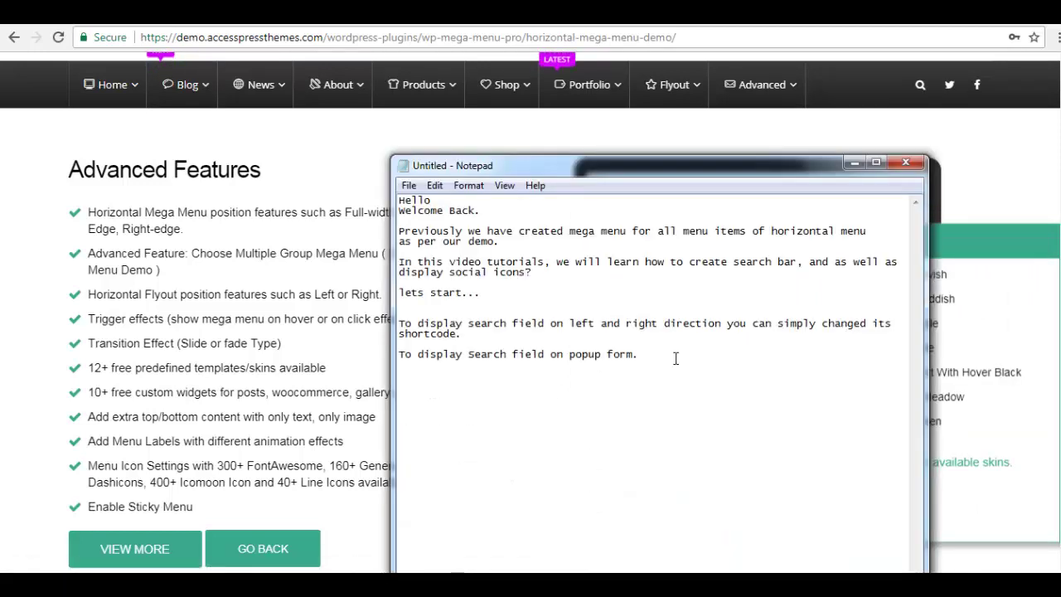
pyautogui.write('Tha')
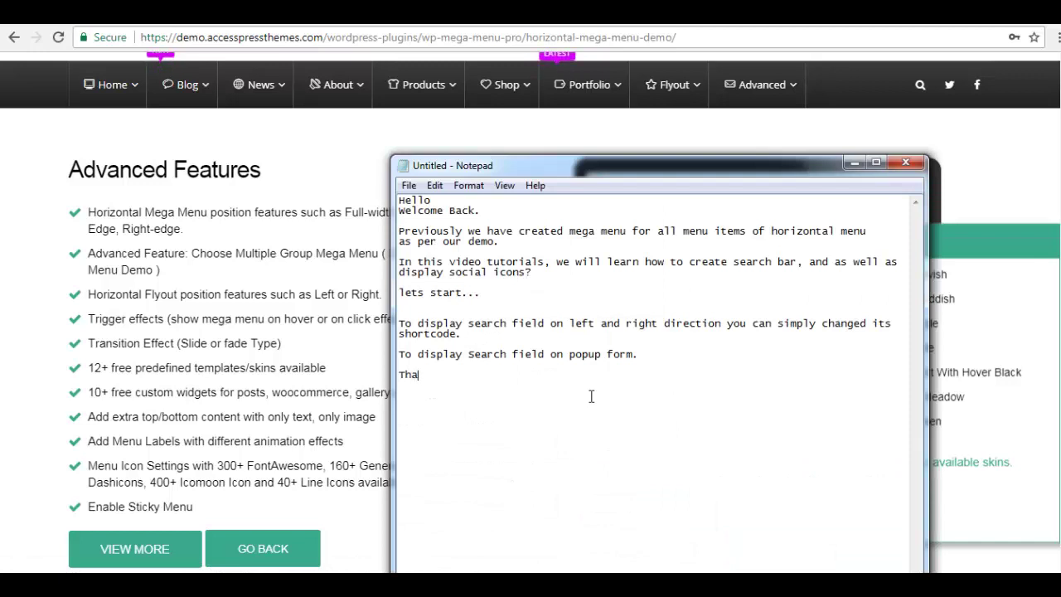
pyautogui.write('nk you for w')
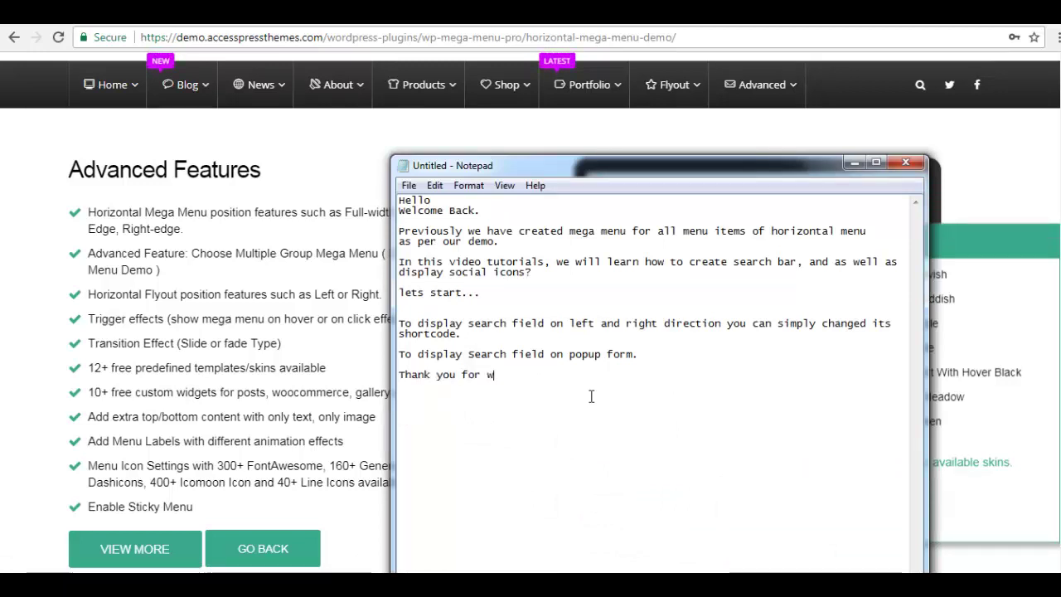
pyautogui.write('ng.')
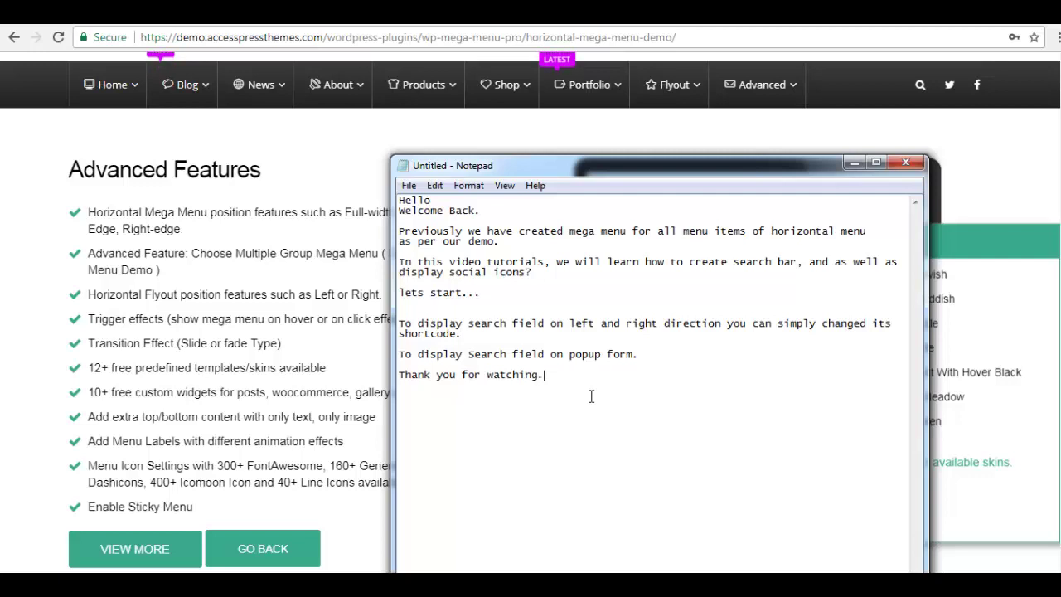